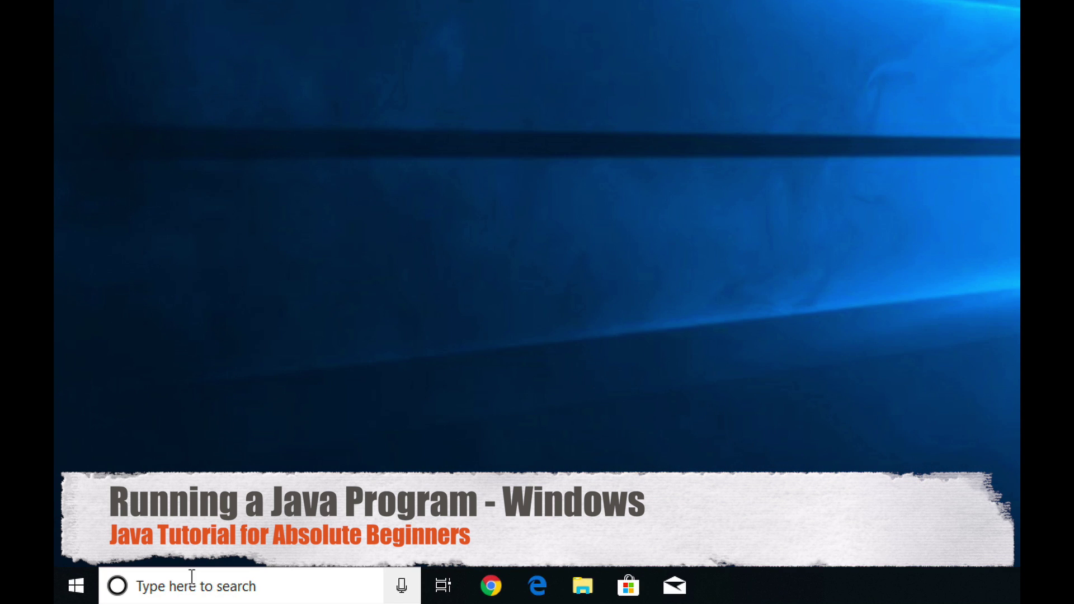
Search Windows for 'com' to launch Command Prompt, then reopen the search panel
{"action": "left_click", "coordinate": [192, 578]}
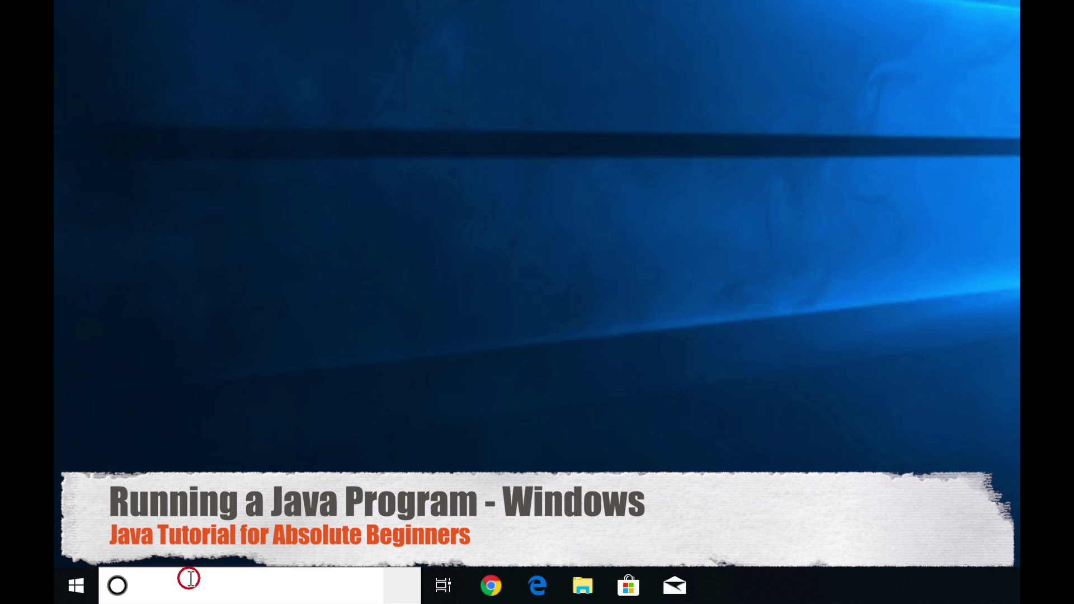
{"action": "type", "text": "co"}
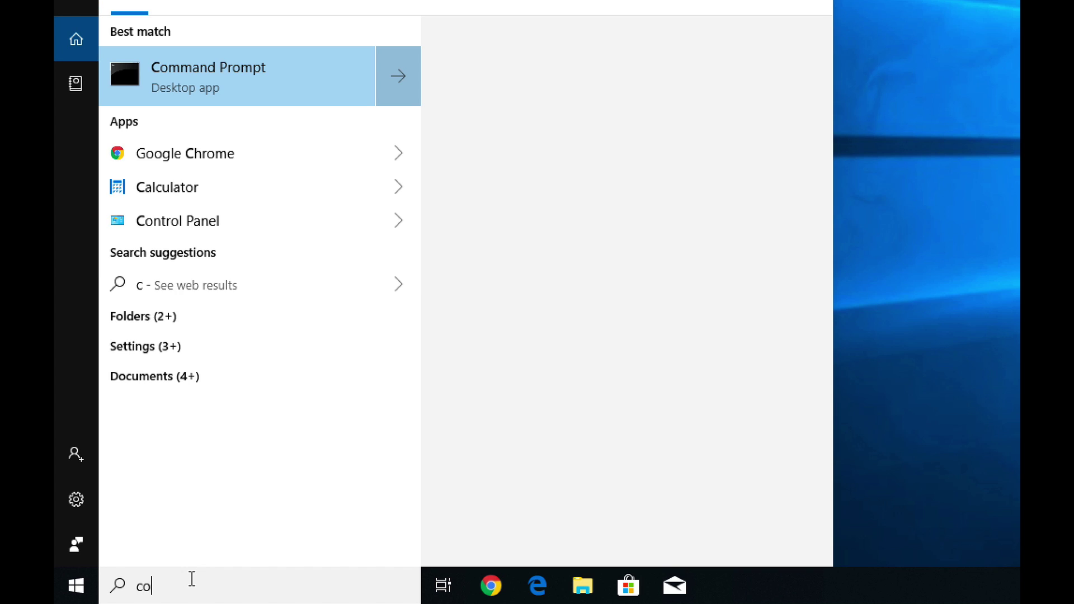
{"action": "type", "text": "m"}
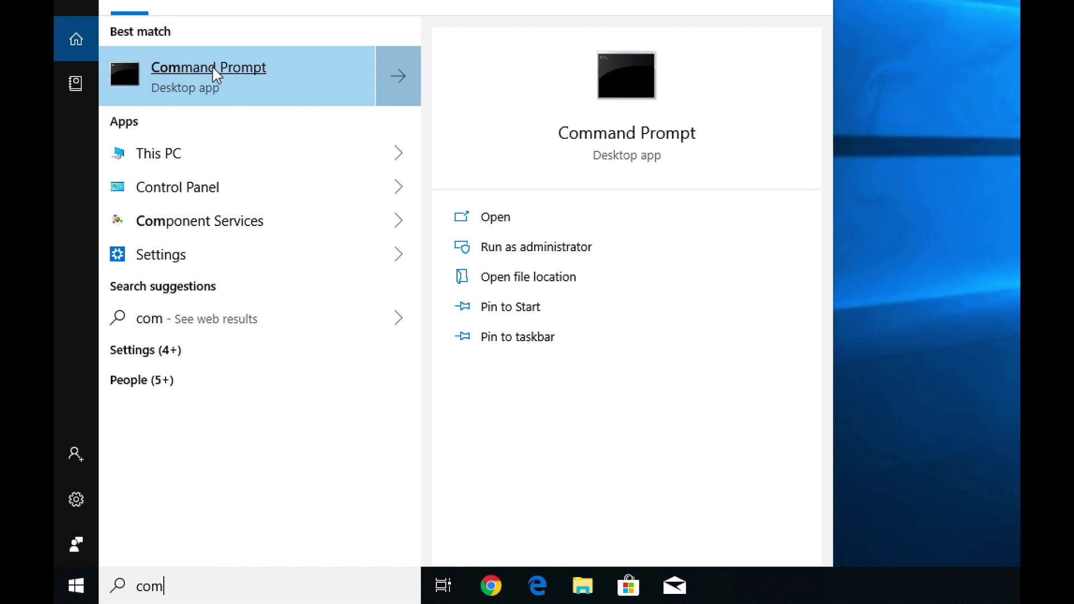
{"action": "left_click", "coordinate": [216, 73]}
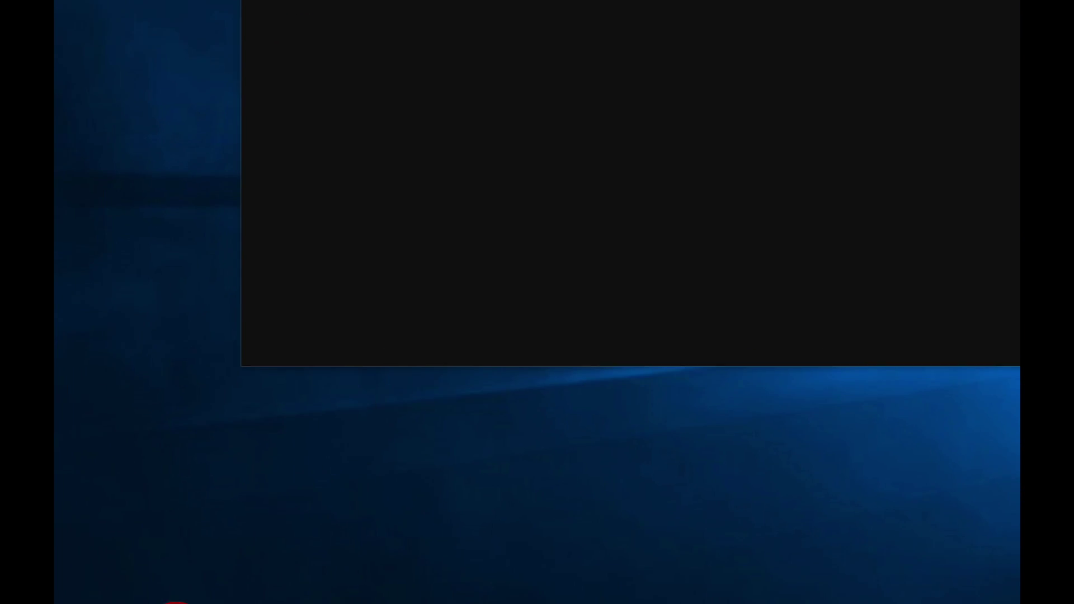
{"action": "left_click", "coordinate": [217, 586]}
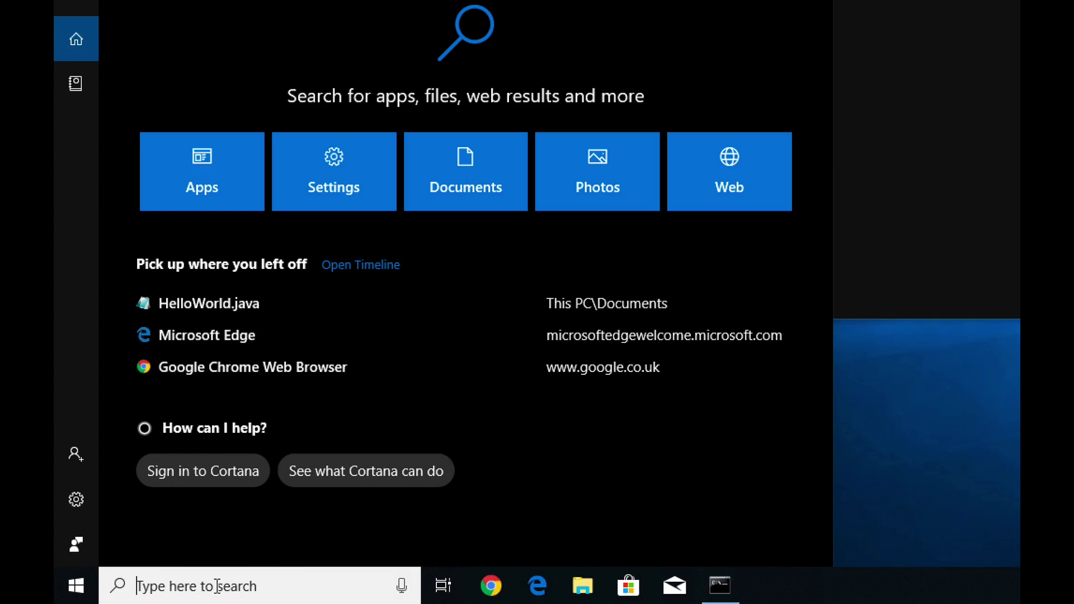
Launch Notepad by searching 'text' and write 'public class HelloWorld {}' with braces on separate lines
{"action": "type", "text": "text"}
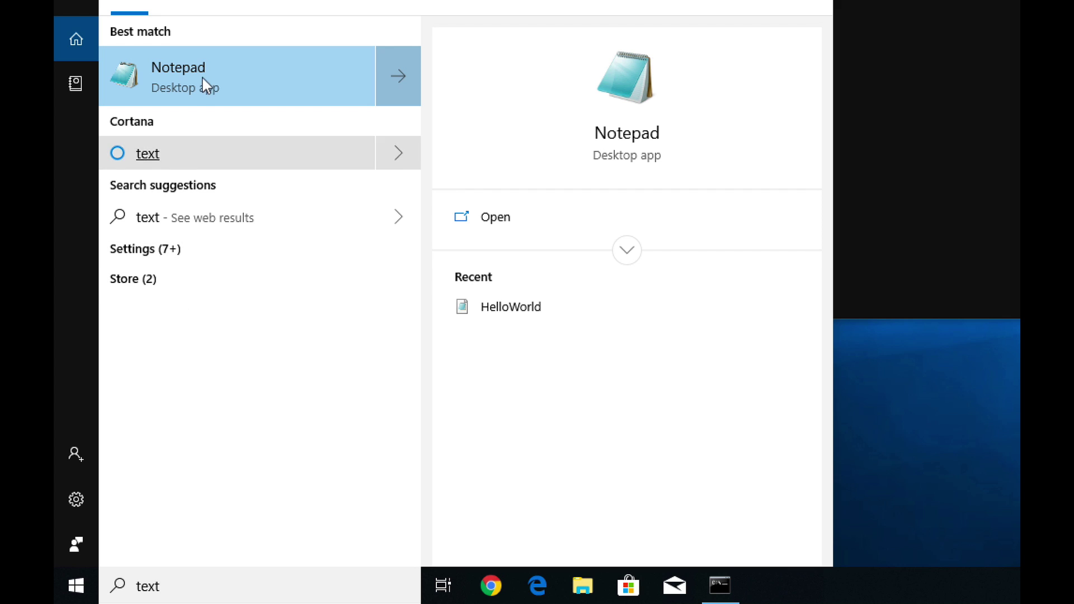
{"action": "left_click", "coordinate": [204, 81]}
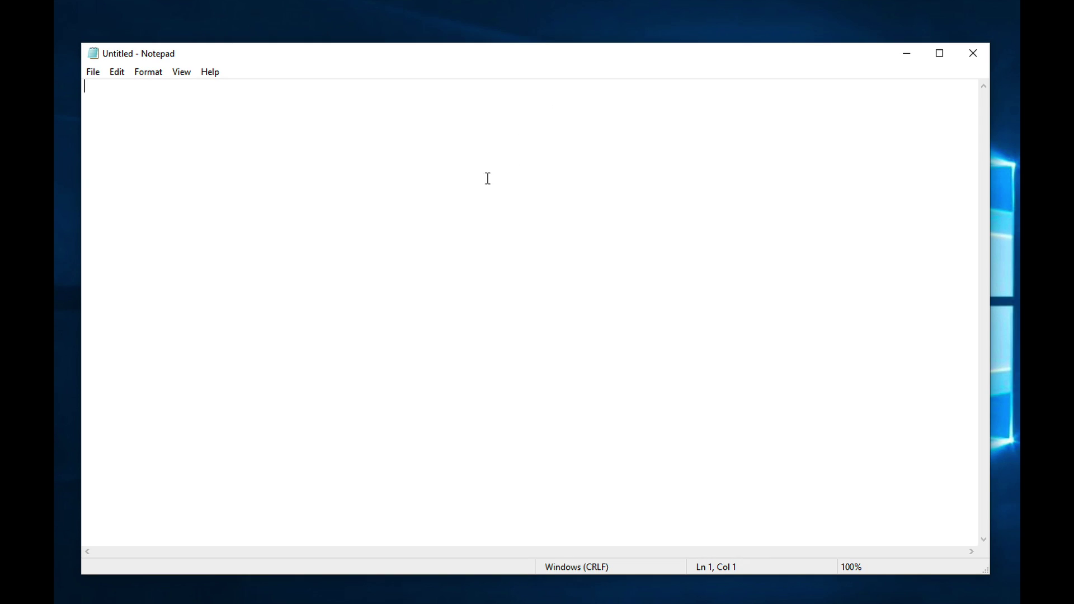
{"action": "left_click", "coordinate": [241, 114]}
{"action": "type", "text": "public"}
{"action": "type", "text": " class "}
{"action": "type", "text": "Hello"}
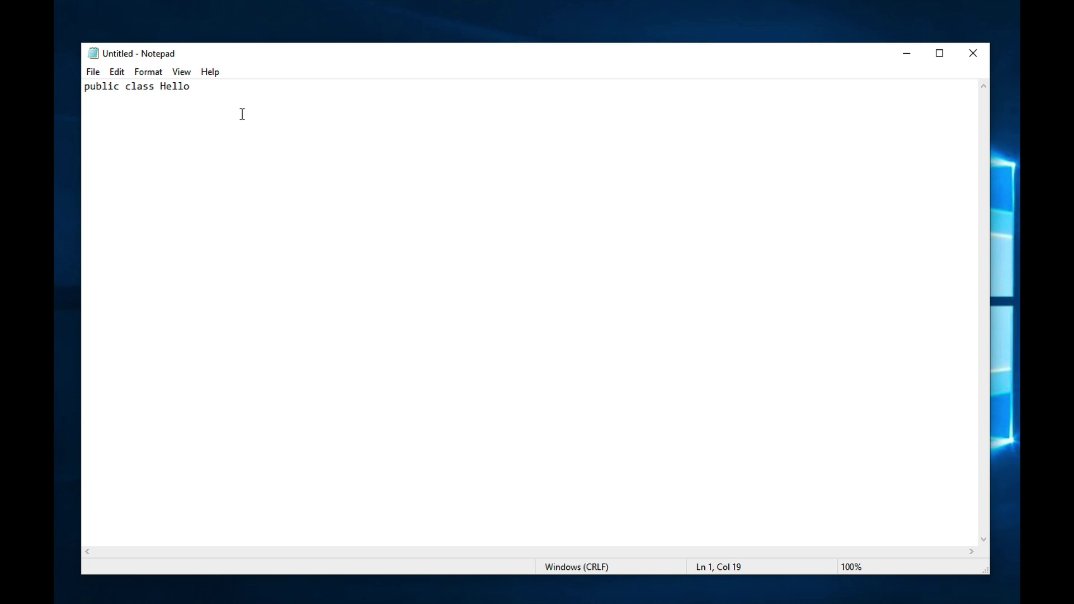
{"action": "type", "text": "World "}
{"action": "type", "text": "{}"}
{"action": "key", "text": "Left"}
{"action": "key", "text": "Return"}
{"action": "key", "text": "Left"}
Add an empty 'public static void main(String args[]){}' method inside the class body
{"action": "left_click", "coordinate": [194, 86]}
{"action": "left_click", "coordinate": [162, 85]}
{"action": "left_click", "coordinate": [245, 87]}
{"action": "key", "text": "Return"}
{"action": "type", "text": "pub"}
{"action": "type", "text": "lic s"}
{"action": "type", "text": "tatic v"}
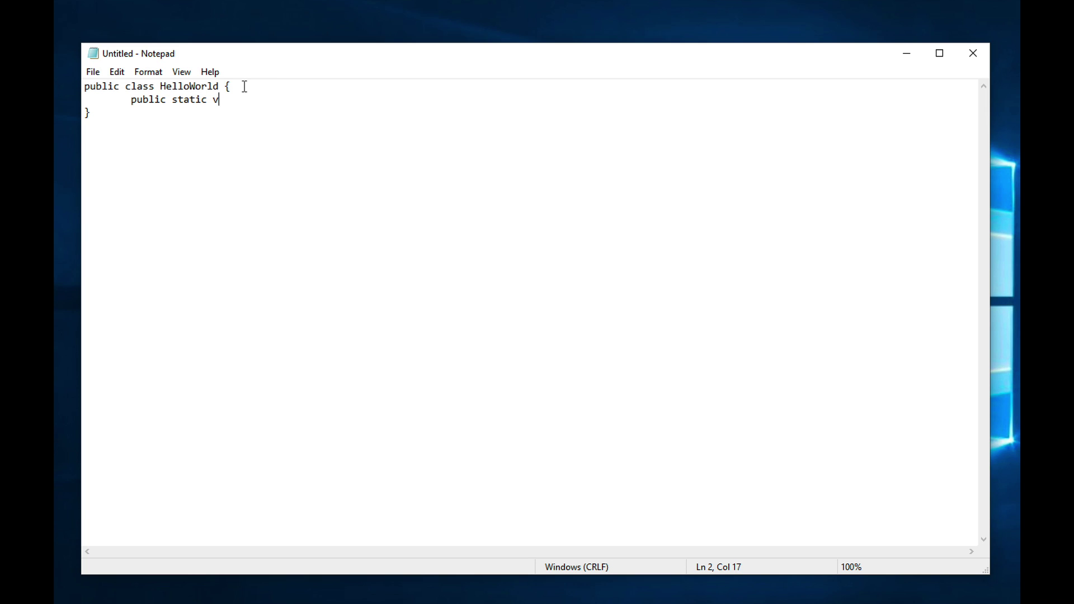
{"action": "type", "text": "oid "}
{"action": "type", "text": "main("}
{"action": "type", "text": "String"}
{"action": "type", "text": " ard"}
{"action": "key", "text": "BackSpace"}
{"action": "type", "text": "gs"}
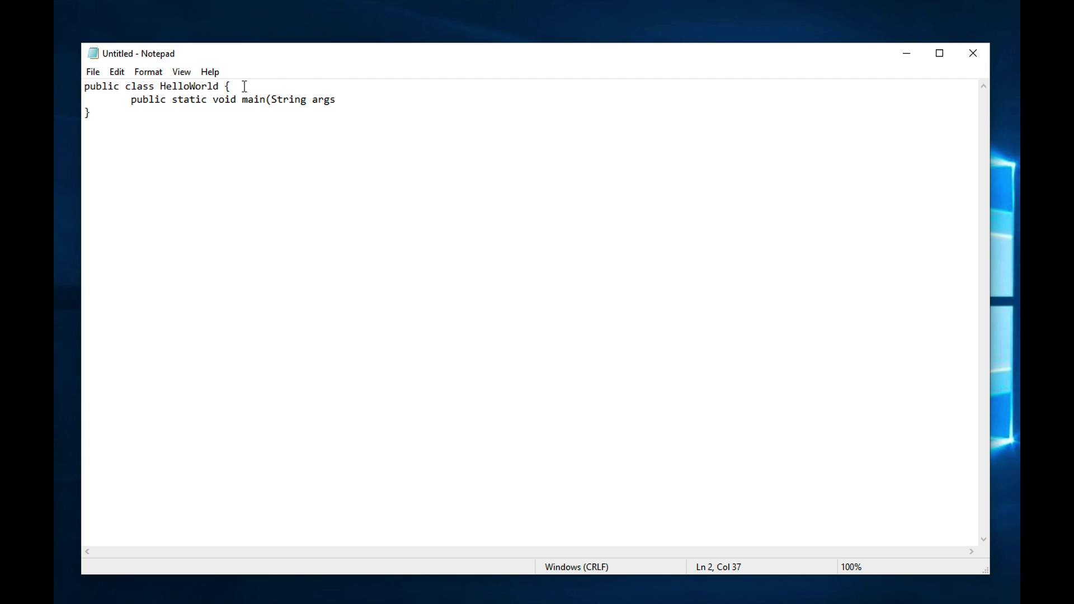
{"action": "type", "text": "["}
{"action": "type", "text": "])"}
{"action": "type", "text": "{"}
{"action": "type", "text": "}"}
{"action": "key", "text": "Return"}
{"action": "key", "text": "Tab"}
Save the document in Documents as HelloWorld.java with Save as type set to All Files
{"action": "left_click", "coordinate": [93, 71]}
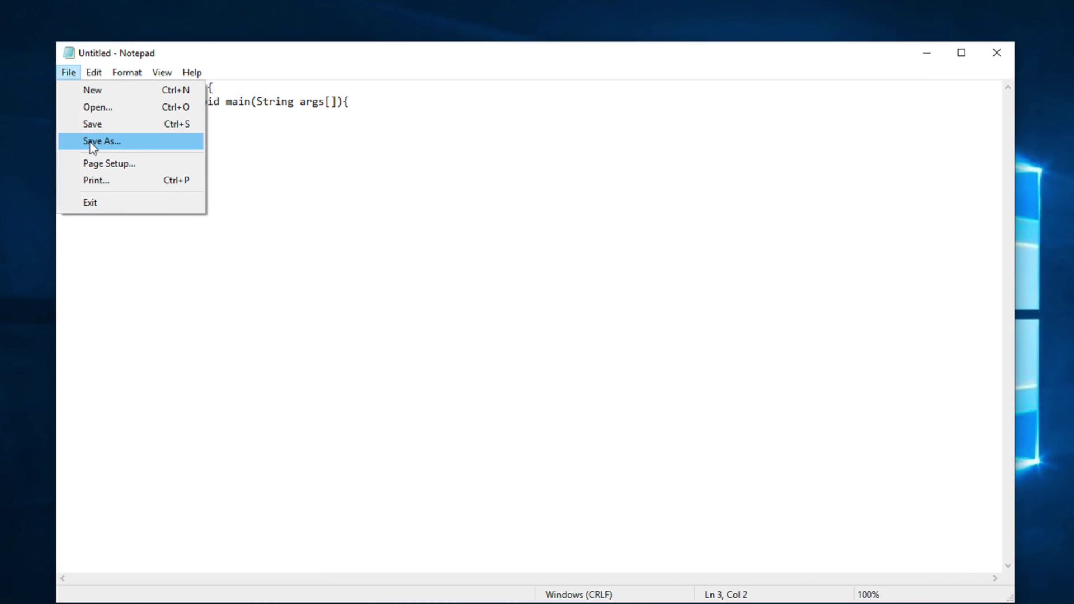
{"action": "left_click", "coordinate": [94, 140]}
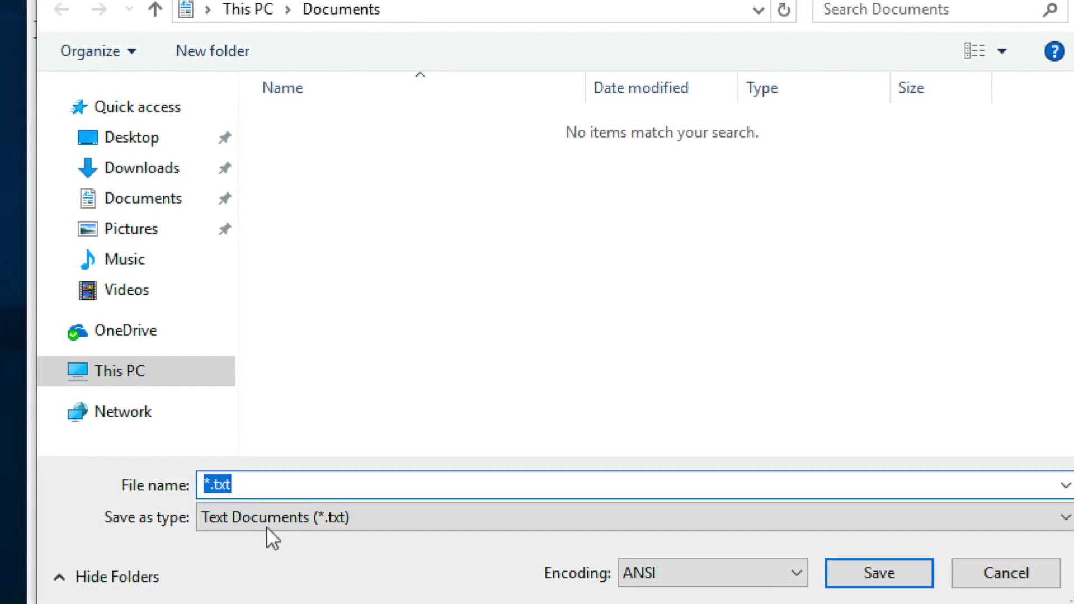
{"action": "left_click", "coordinate": [307, 526]}
{"action": "left_click", "coordinate": [241, 553]}
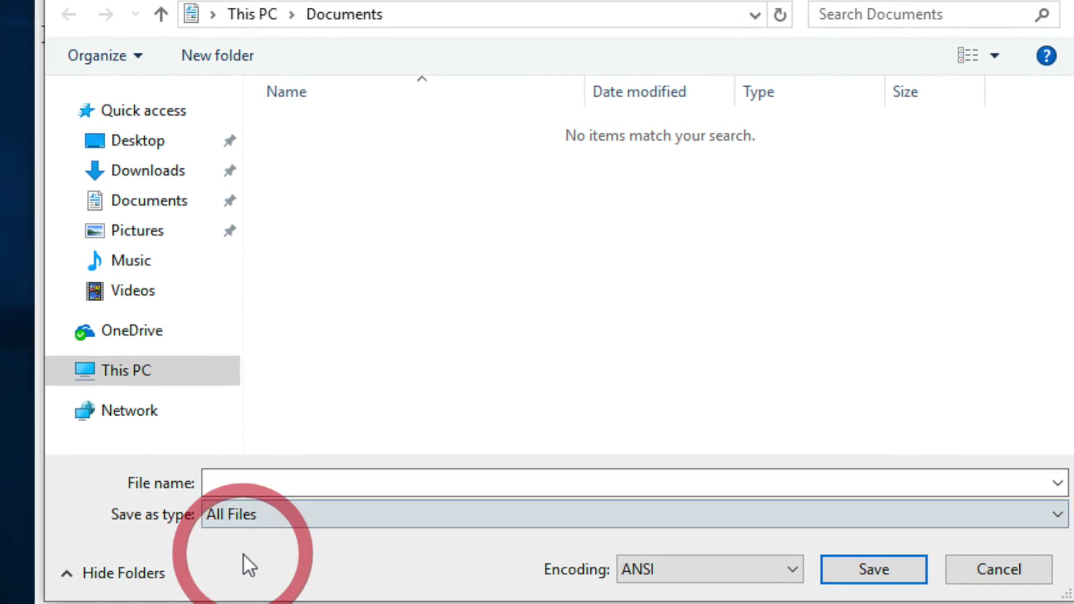
{"action": "left_click", "coordinate": [232, 483]}
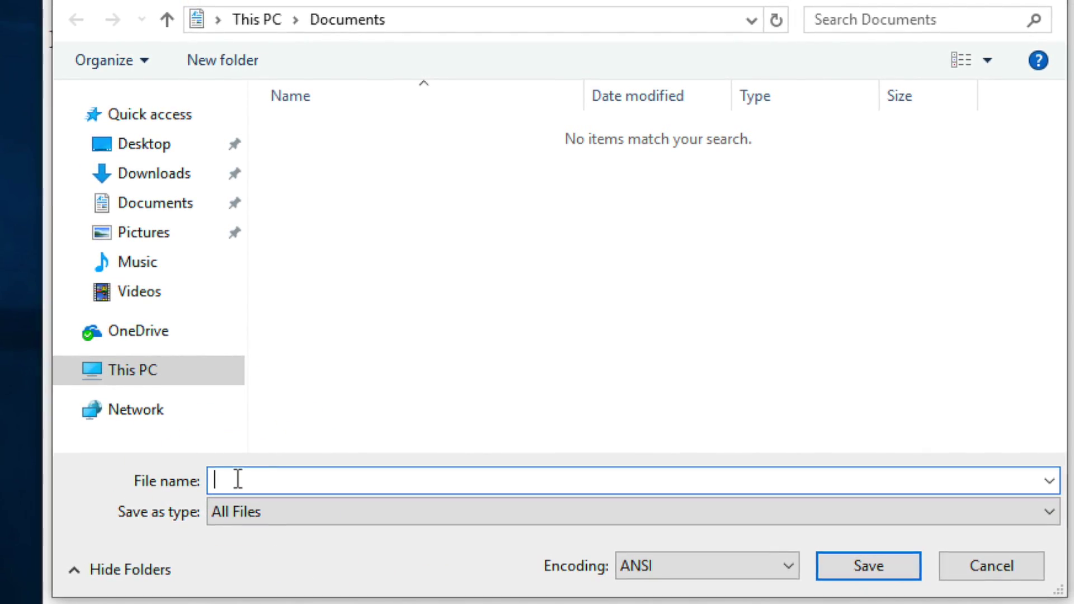
{"action": "type", "text": "HelloWo"}
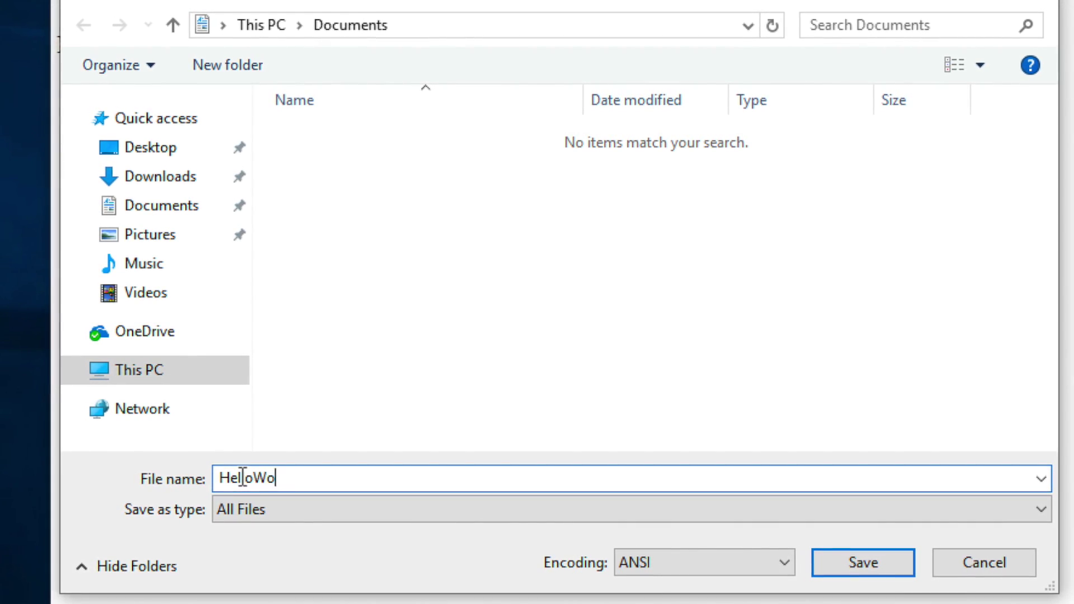
{"action": "type", "text": "rld"}
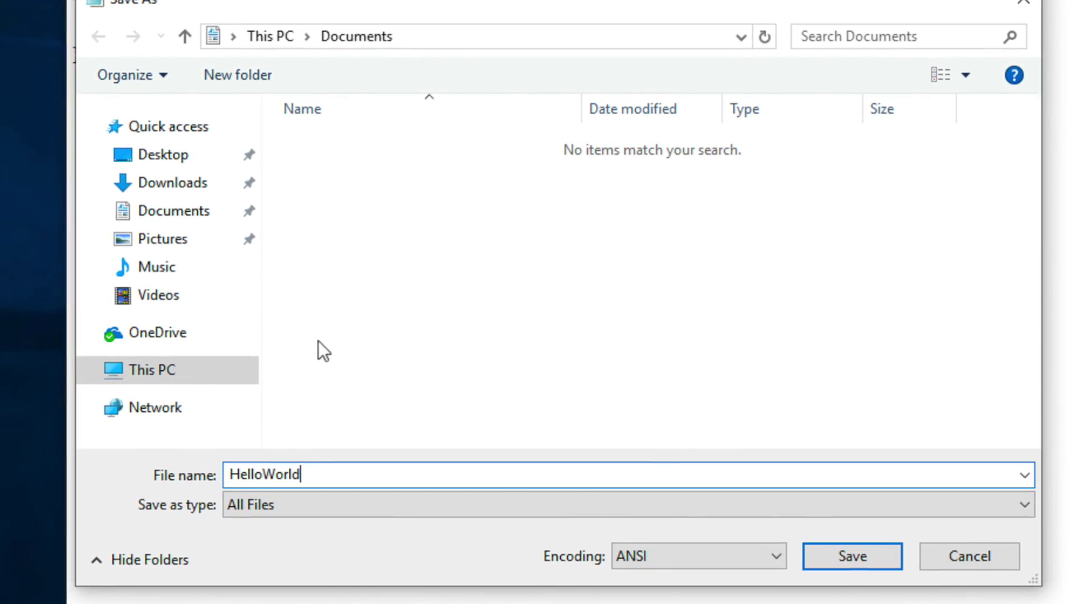
{"action": "type", "text": ".j"}
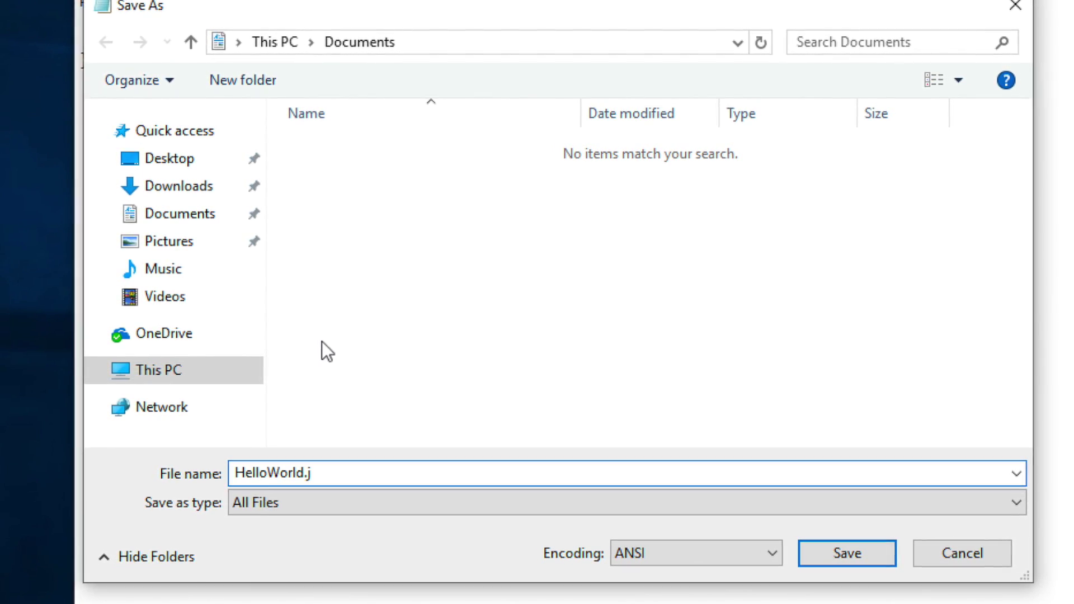
{"action": "type", "text": "ava"}
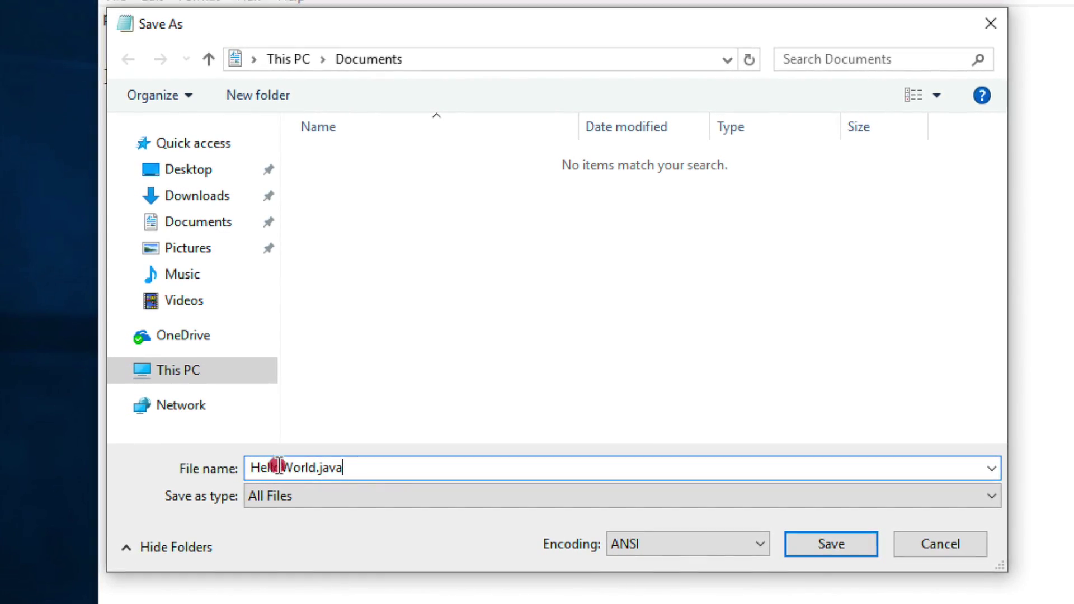
{"action": "left_click", "coordinate": [307, 468]}
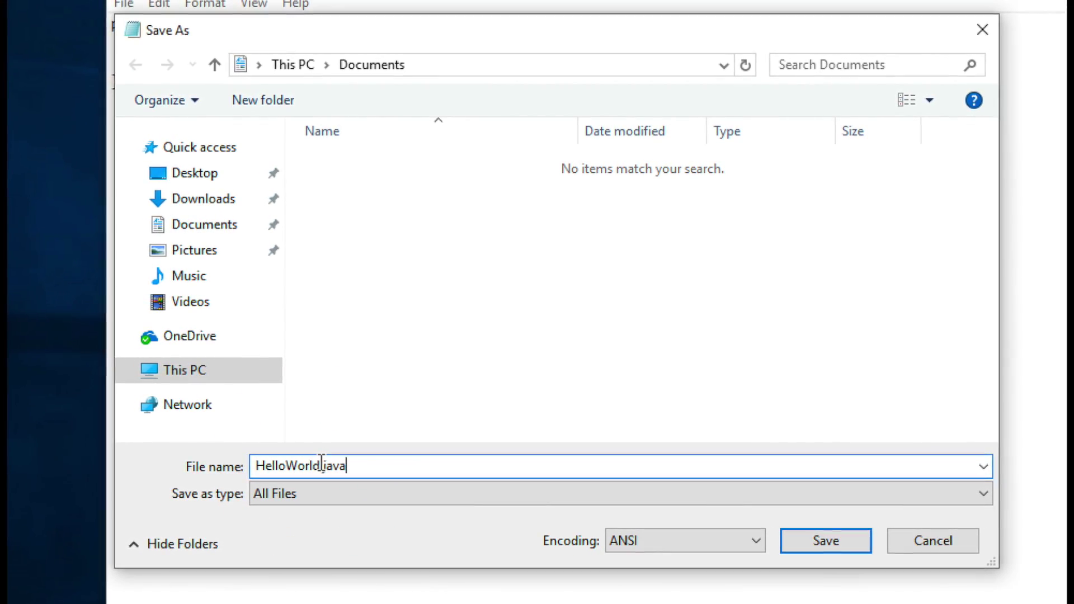
{"action": "double_click", "coordinate": [257, 466]}
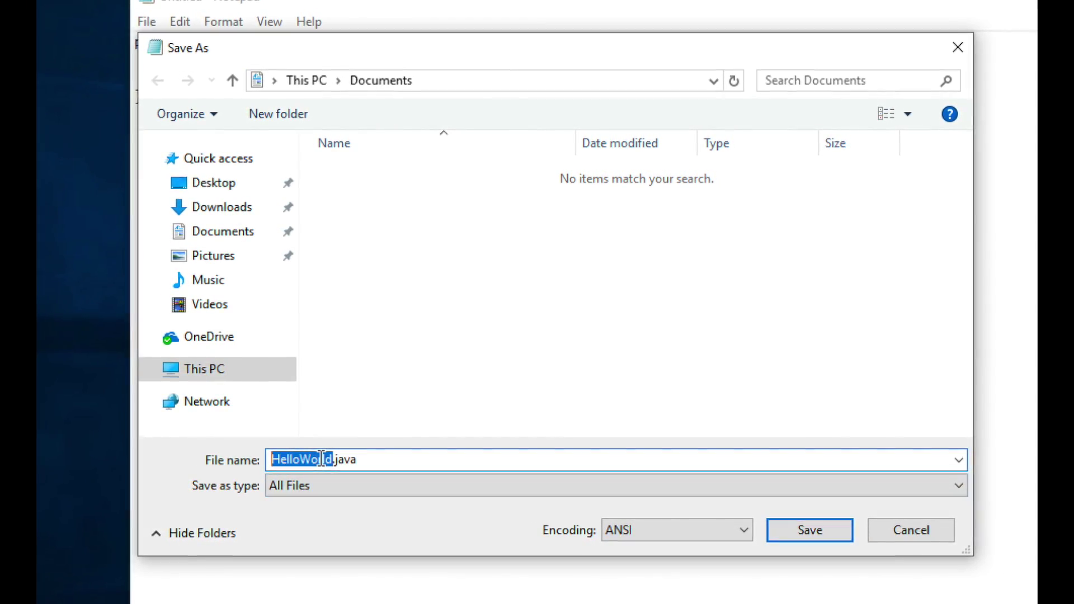
{"action": "left_click", "coordinate": [807, 531]}
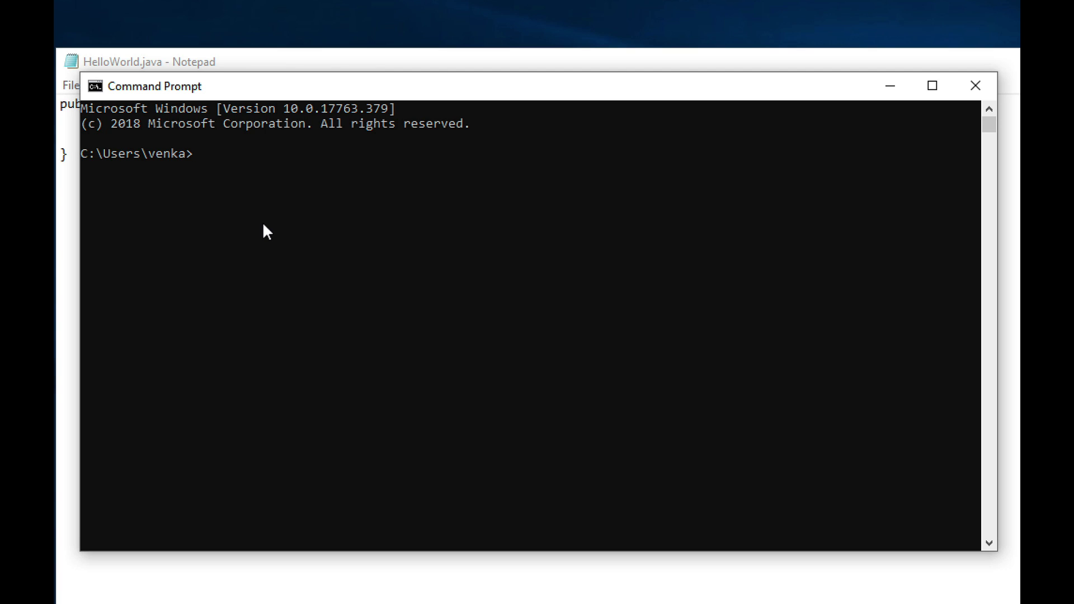
List the home folder with dir, then step into Desktop and back up with cd .
{"action": "type", "text": "dir"}
{"action": "key", "text": "Return"}
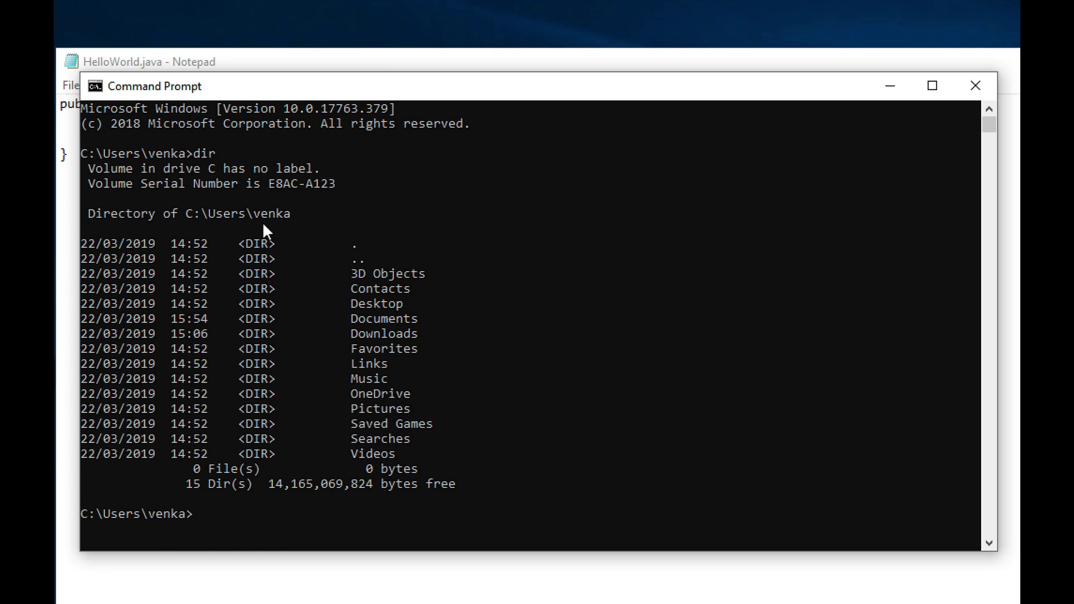
{"action": "type", "text": "cd "}
{"action": "type", "text": "D"}
{"action": "key", "text": "Tab"}
{"action": "key", "text": "Return"}
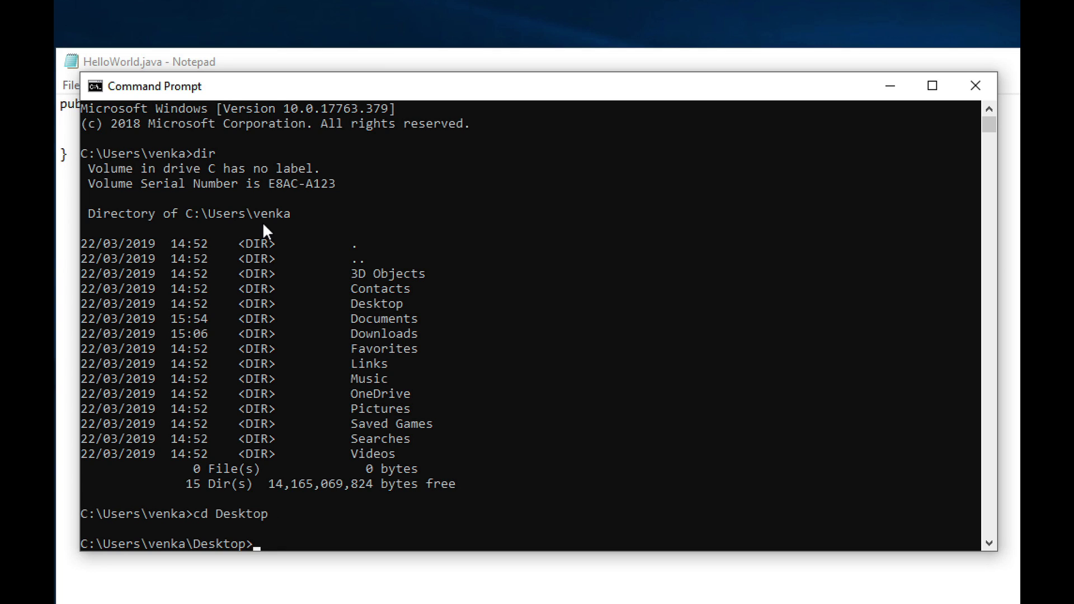
{"action": "type", "text": "cd "}
{"action": "type", "text": ".."}
{"action": "key", "text": "Return"}
Move into Documents and list it, confirming HelloWorld.java at 74 bytes
{"action": "type", "text": "cd"}
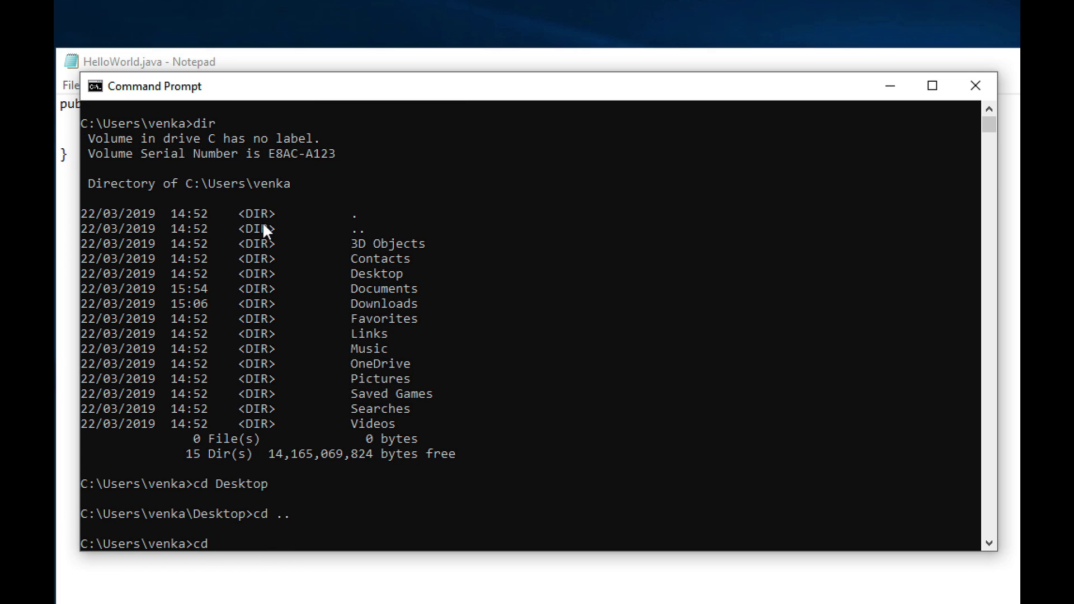
{"action": "type", "text": " D"}
{"action": "key", "text": "Tab"}
{"action": "key", "text": "Tab"}
{"action": "key", "text": "Return"}
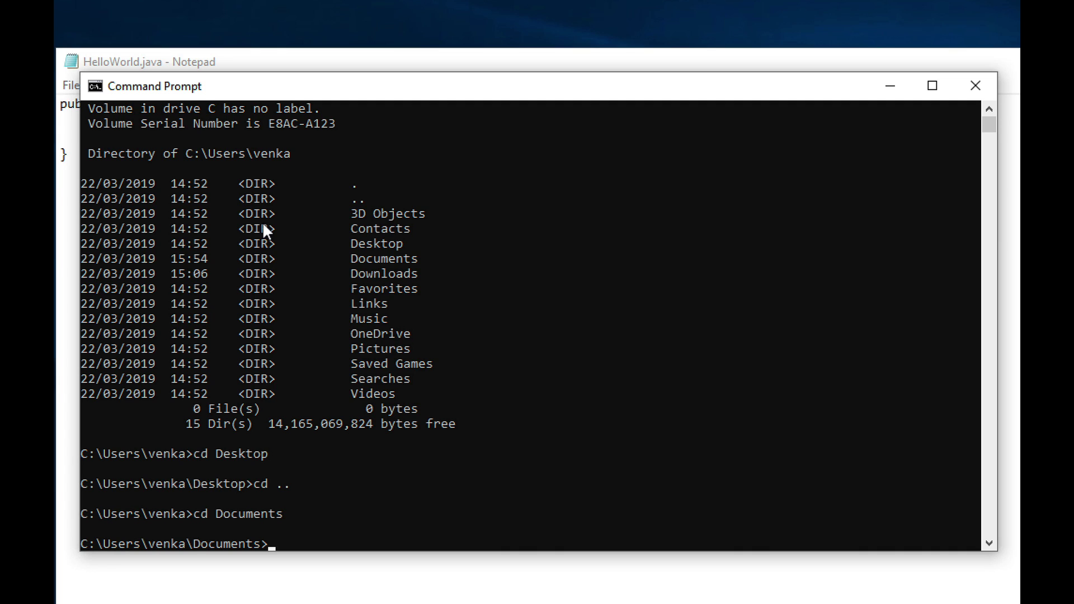
{"action": "type", "text": "ja"}
{"action": "key", "text": "BackSpace"}
{"action": "key", "text": "BackSpace"}
{"action": "type", "text": "dir"}
{"action": "key", "text": "Return"}
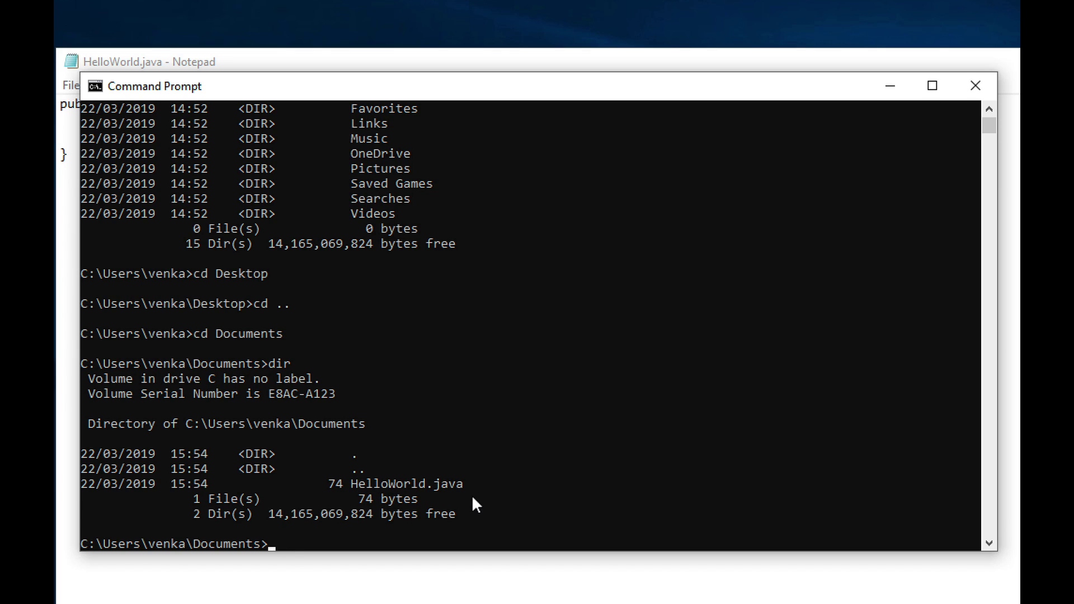
{"action": "type", "text": "j"}
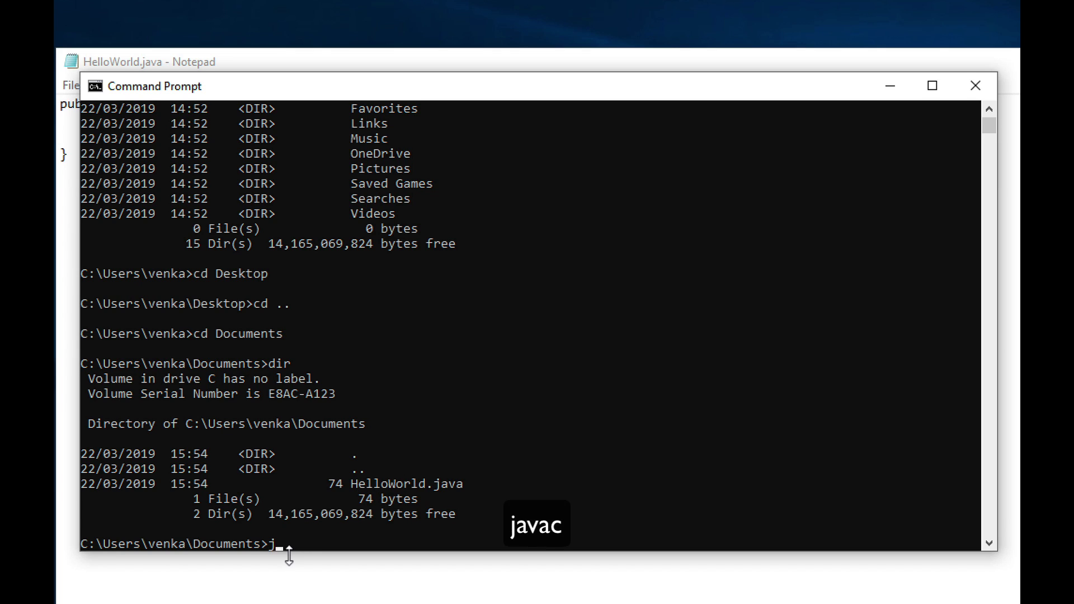
{"action": "type", "text": "avac"}
{"action": "type", "text": " He"}
Compile HelloWorld.java with javac and list the folder to confirm the 265-byte HelloWorld.class
{"action": "key", "text": "Tab"}
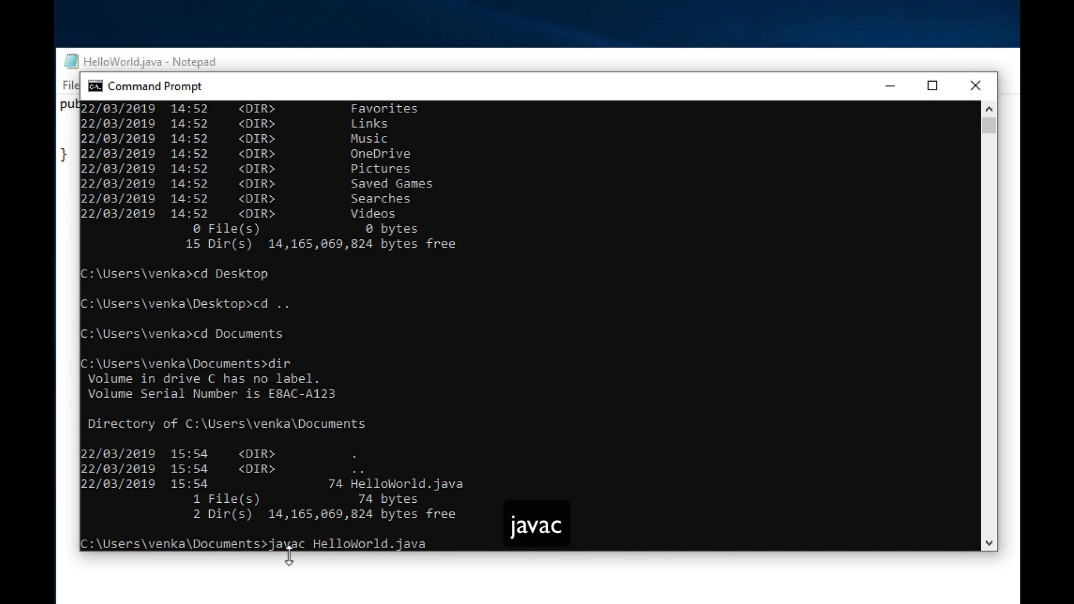
{"action": "key", "text": "Return"}
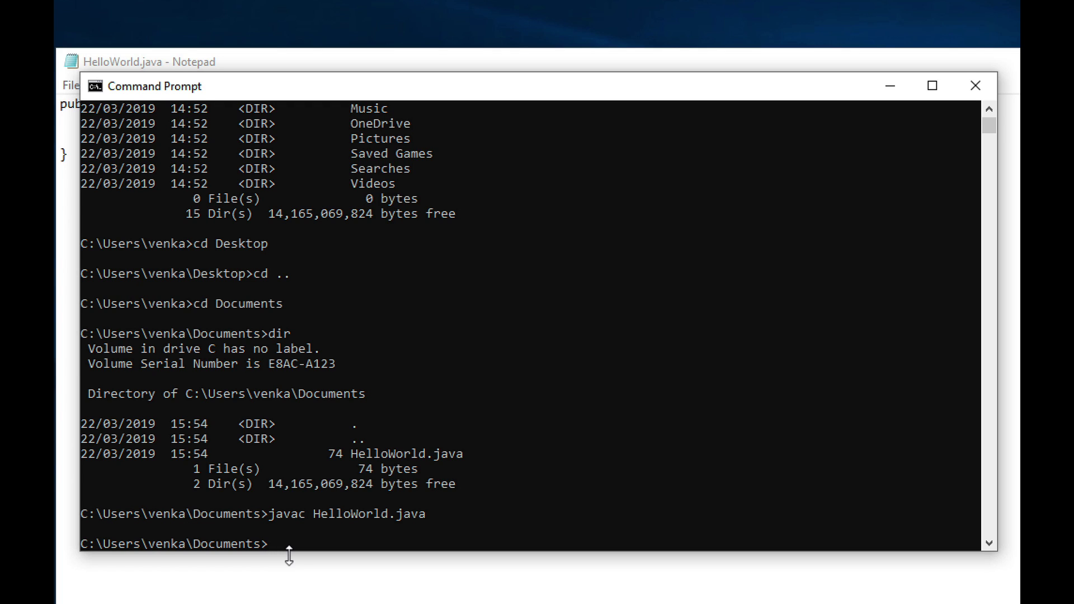
{"action": "type", "text": "di"}
{"action": "type", "text": "r"}
{"action": "key", "text": "Return"}
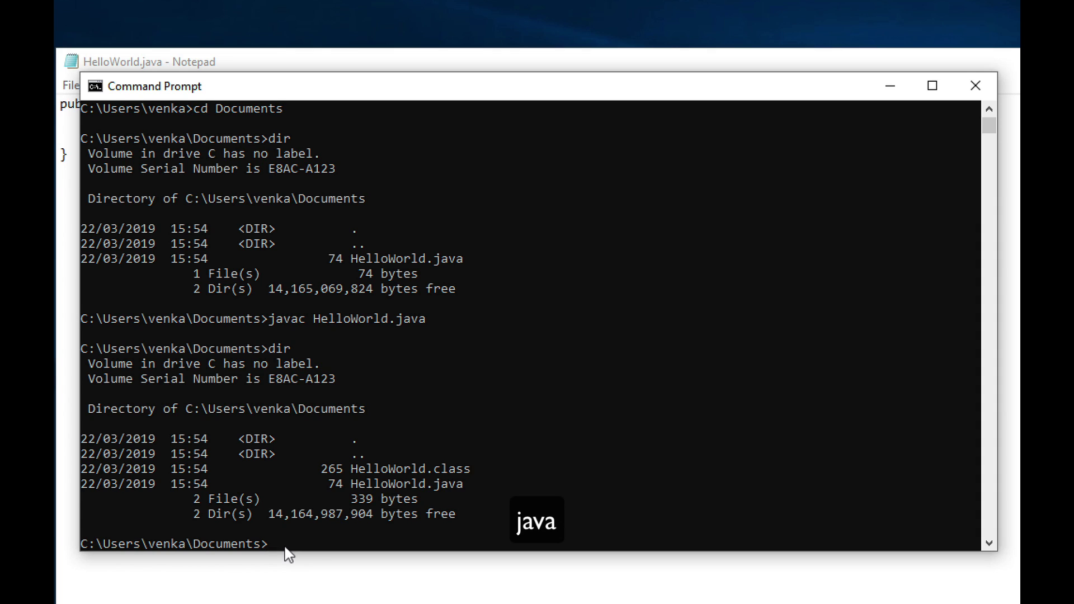
Run 'java HelloWorld' without the .class extension, which prints no output yet
{"action": "type", "text": "java "}
{"action": "type", "text": "H"}
{"action": "key", "text": "Tab"}
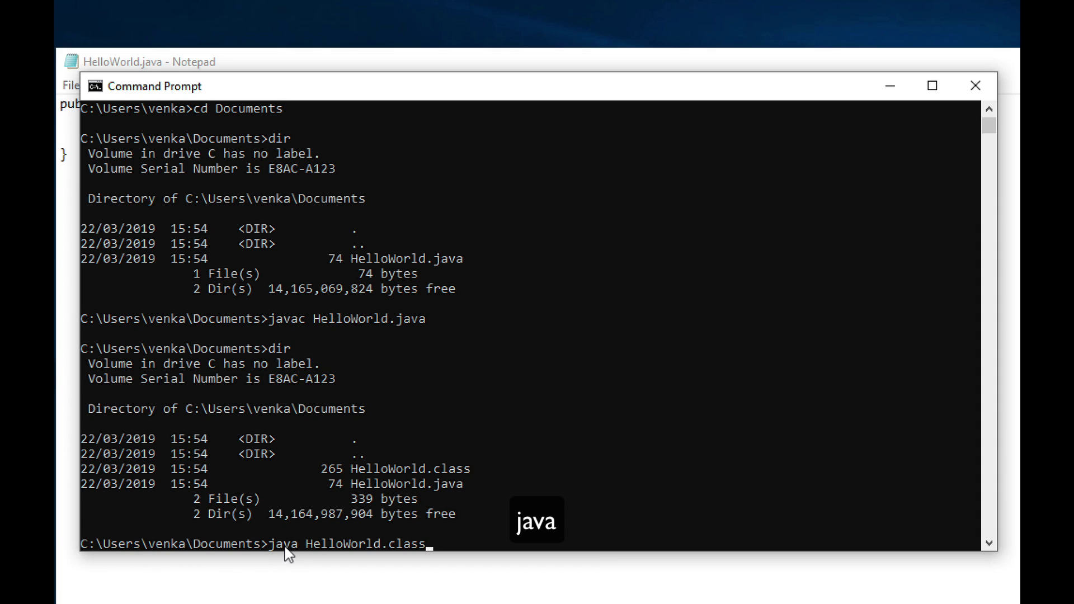
{"action": "key", "text": "BackSpace"}
{"action": "key", "text": "BackSpace"}
{"action": "key", "text": "BackSpace"}
{"action": "key", "text": "BackSpace"}
{"action": "key", "text": "BackSpace"}
{"action": "key", "text": "BackSpace"}
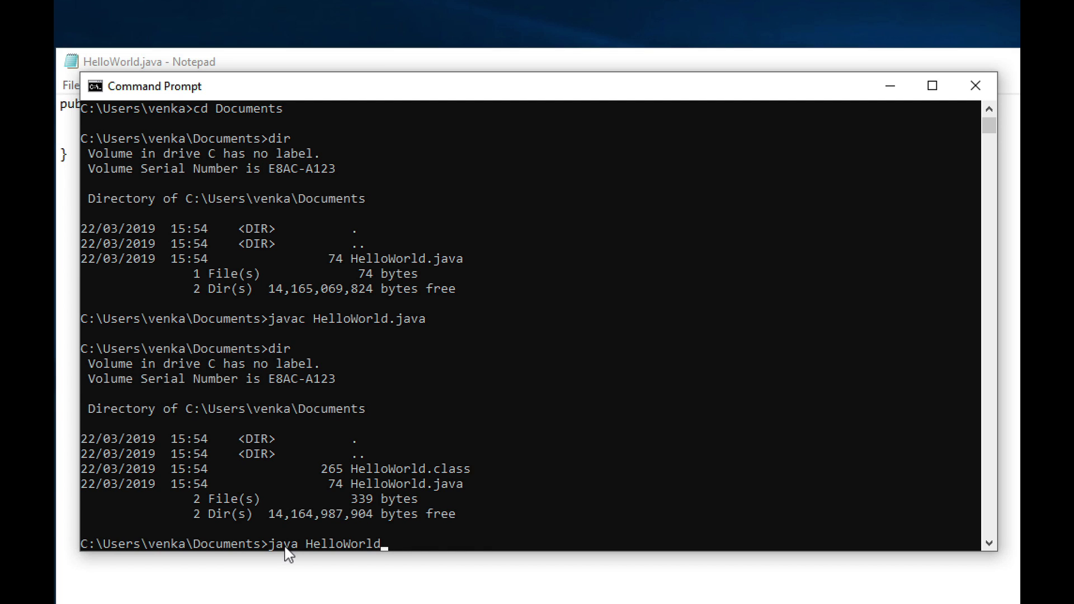
{"action": "key", "text": "Return"}
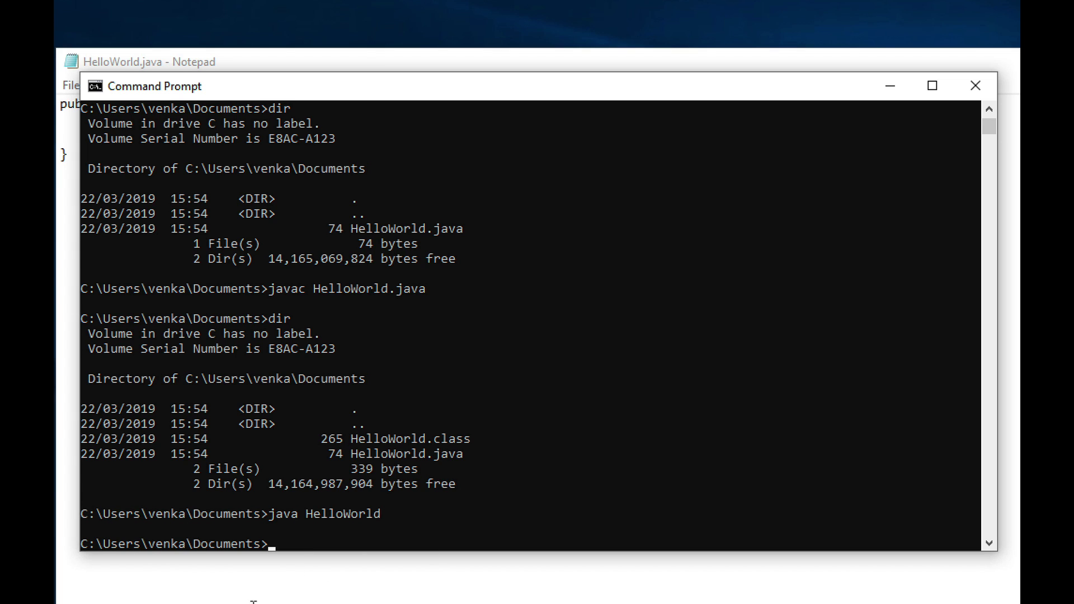
Insert 'System.out.println("Hello World");' on a new line inside main and save HelloWorld.java
{"action": "left_click", "coordinate": [571, 601]}
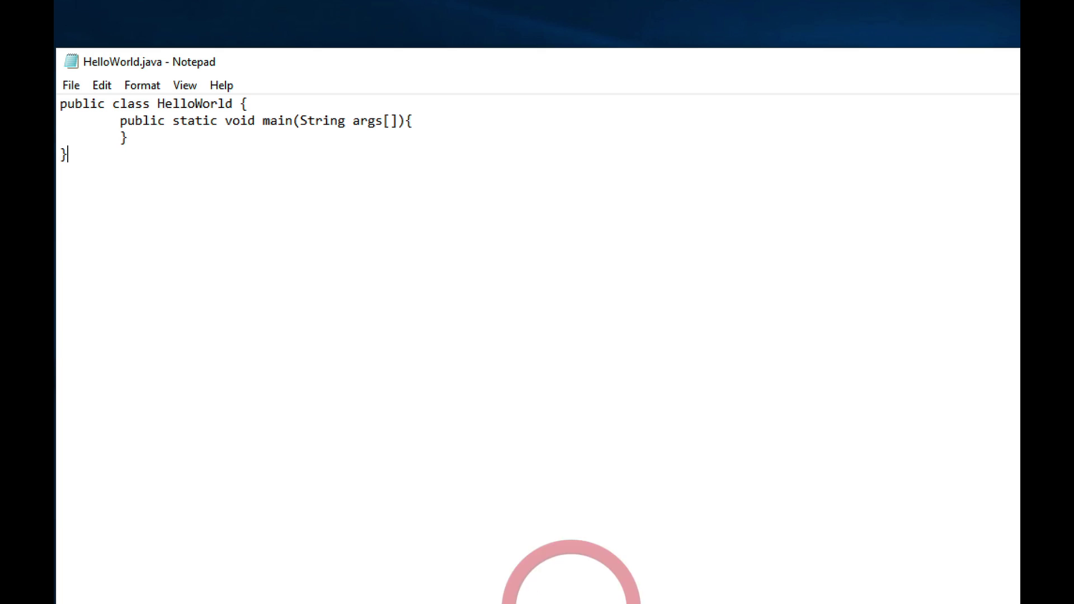
{"action": "left_click", "coordinate": [419, 121]}
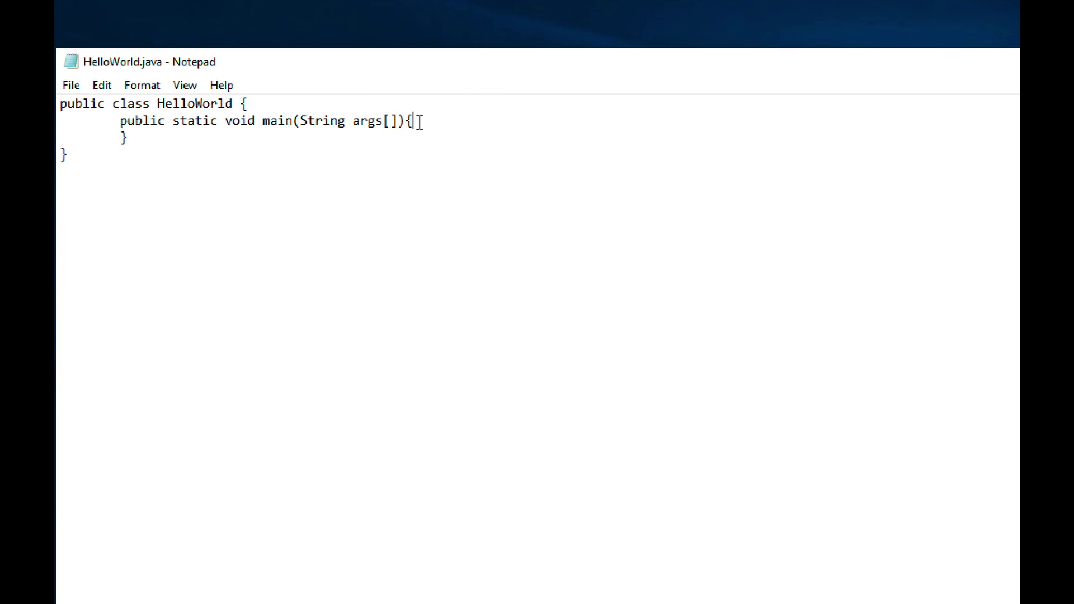
{"action": "key", "text": "Return"}
{"action": "type", "text": "Syst"}
{"action": "type", "text": "em"}
{"action": "type", "text": ".out.p"}
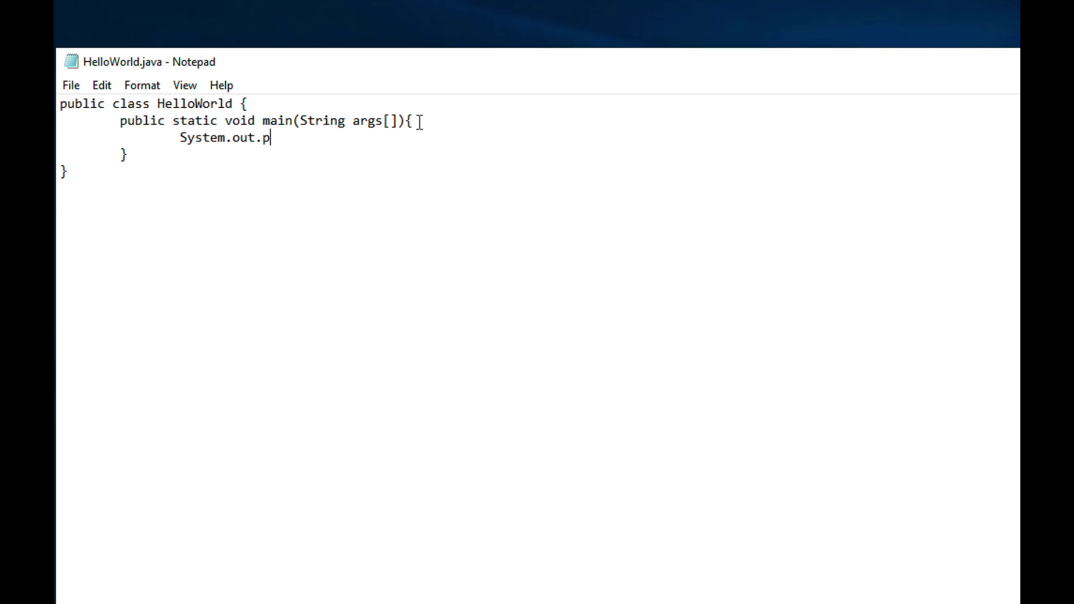
{"action": "type", "text": "rintln"}
{"action": "type", "text": "("}
{"action": "type", "text": "\""}
{"action": "type", "text": "Hellow"}
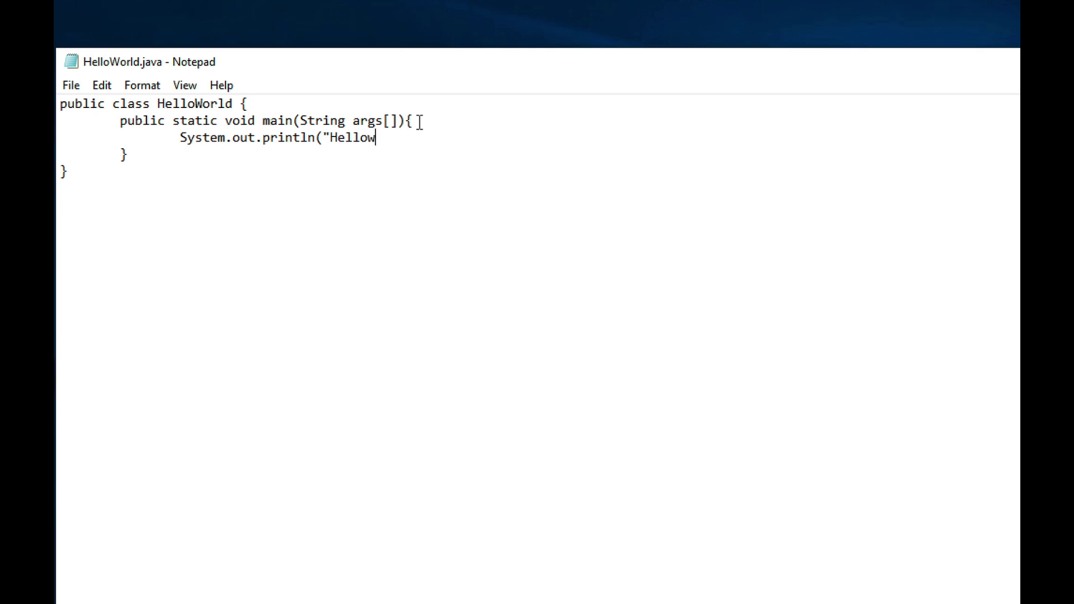
{"action": "key", "text": "BackSpace"}
{"action": "type", "text": "world"}
{"action": "key", "text": "BackSpace"}
{"action": "key", "text": "BackSpace"}
{"action": "key", "text": "BackSpace"}
{"action": "key", "text": "BackSpace"}
{"action": "key", "text": "BackSpace"}
{"action": "type", "text": "W"}
{"action": "type", "text": "orld\""}
{"action": "type", "text": ")"}
{"action": "type", "text": ";"}
{"action": "left_click", "coordinate": [73, 86]}
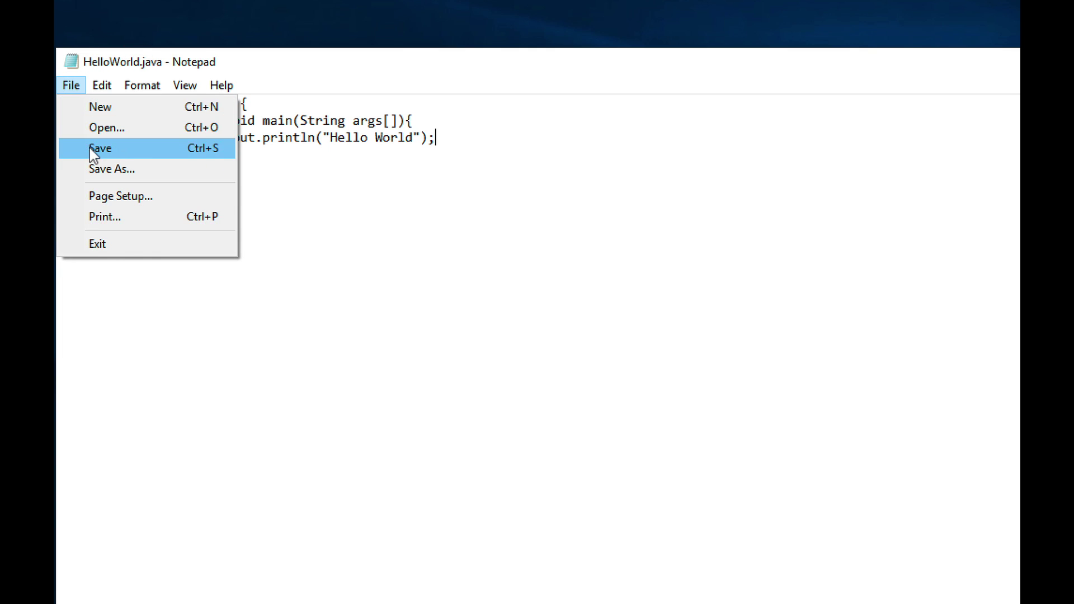
{"action": "left_click", "coordinate": [91, 147]}
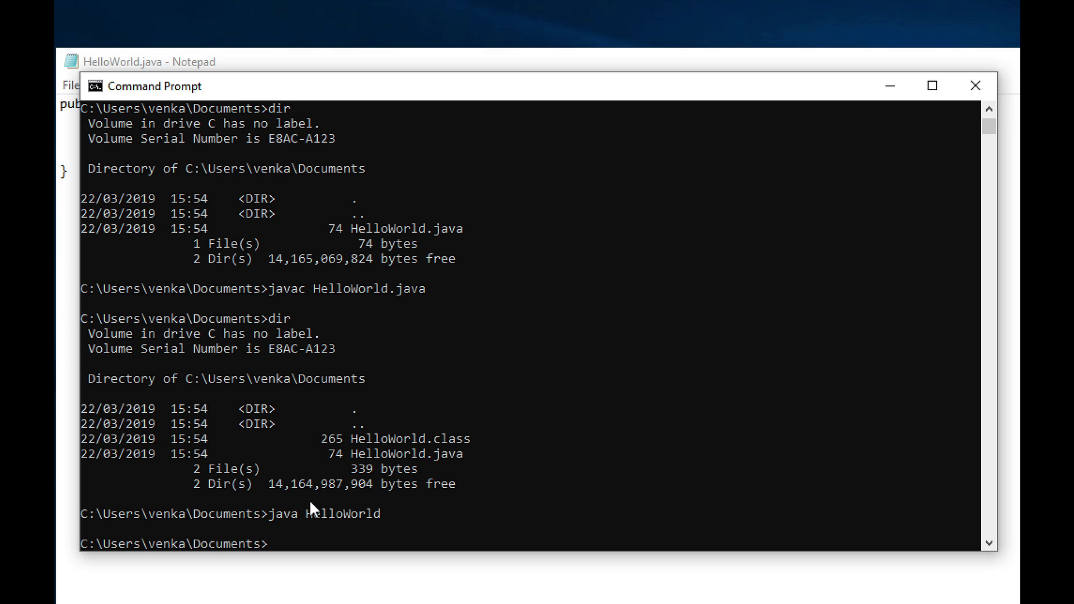
Recall 'javac HelloWorld.java' from history and recompile the updated source
{"action": "key", "text": "Up"}
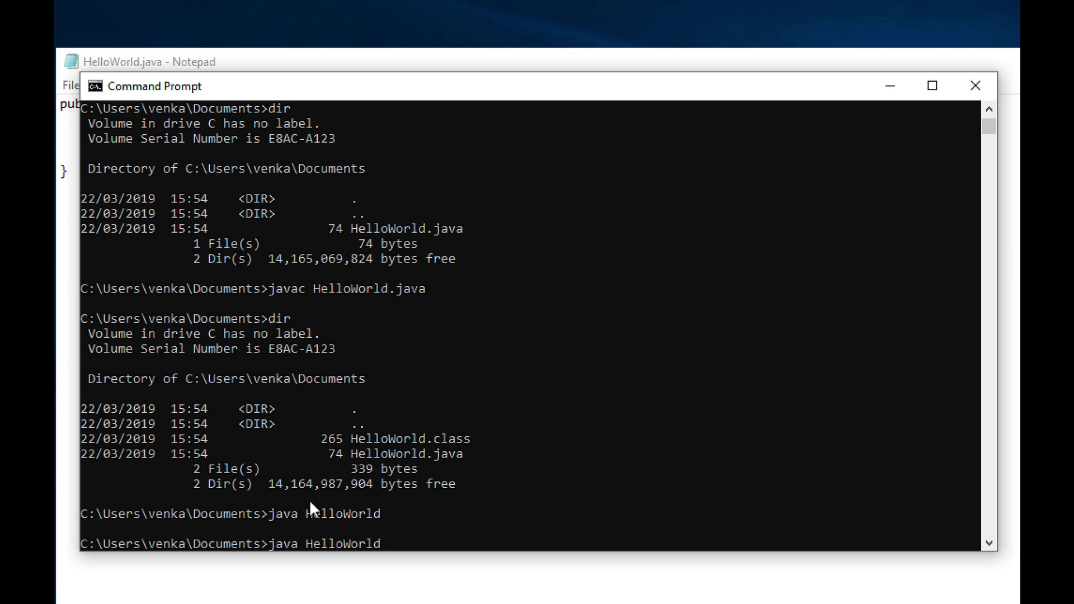
{"action": "key", "text": "Up"}
{"action": "key", "text": "Up"}
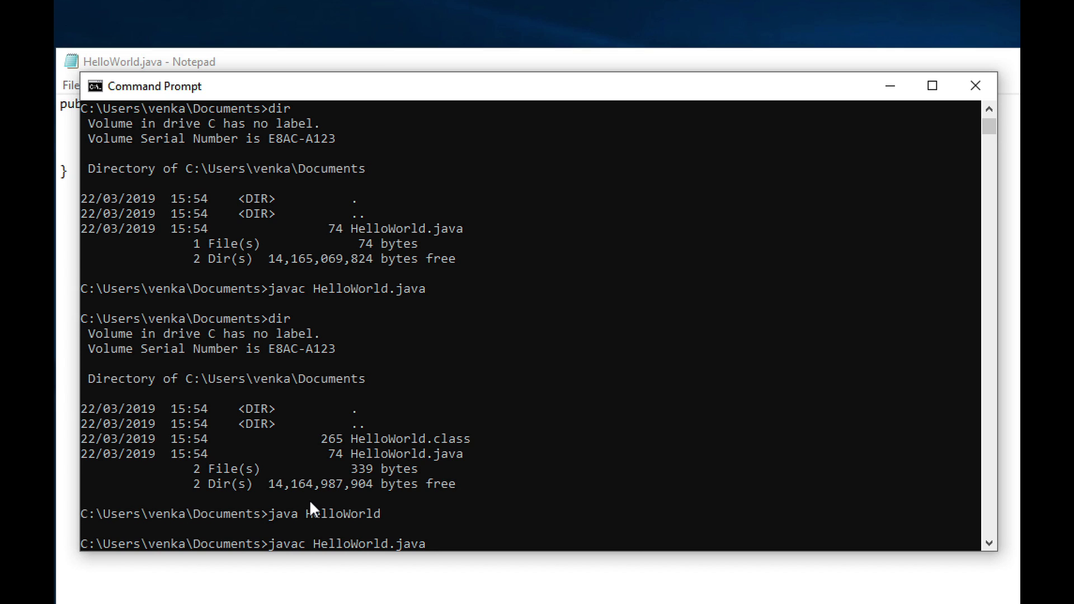
{"action": "key", "text": "Return"}
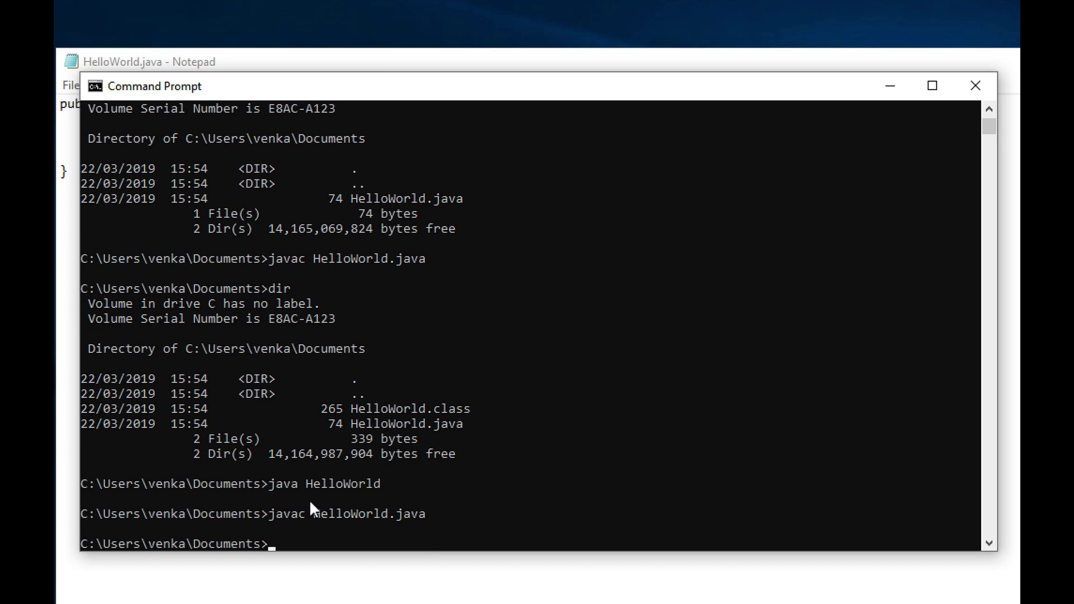
Recall 'java HelloWorld' from history and run it, printing Hello World
{"action": "key", "text": "Up"}
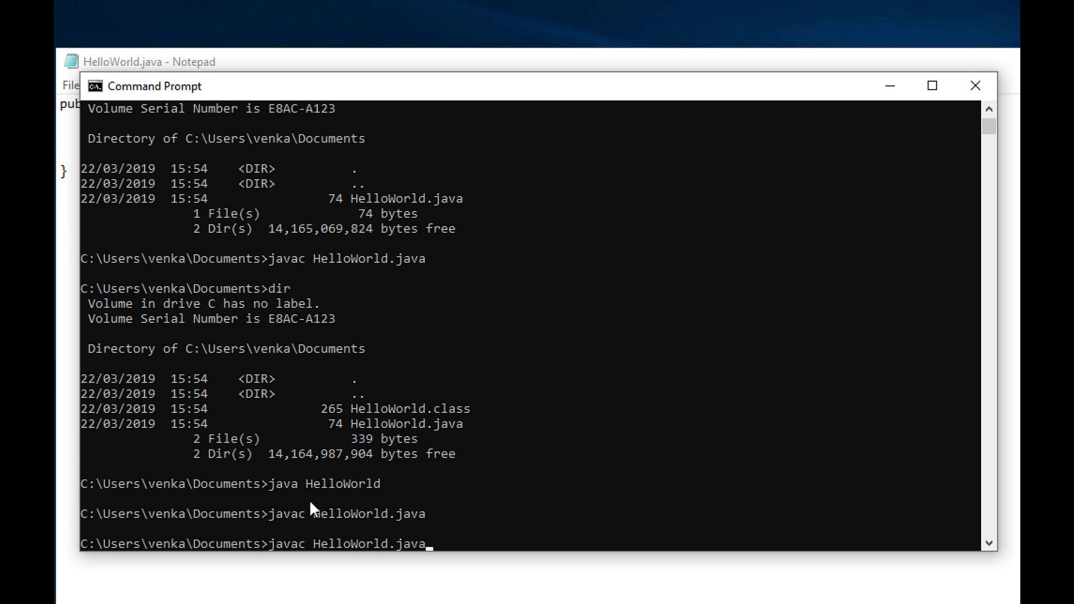
{"action": "key", "text": "Up"}
{"action": "key", "text": "Up"}
{"action": "key", "text": "Up"}
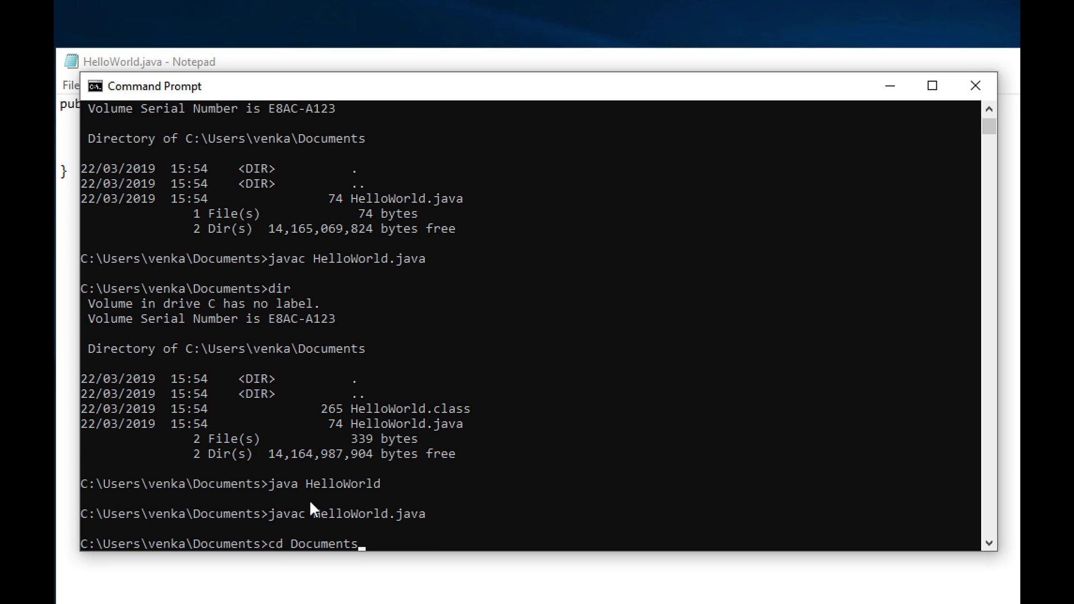
{"action": "key", "text": "Up"}
{"action": "key", "text": "Up"}
{"action": "key", "text": "Up"}
{"action": "key", "text": "Down"}
{"action": "key", "text": "Down"}
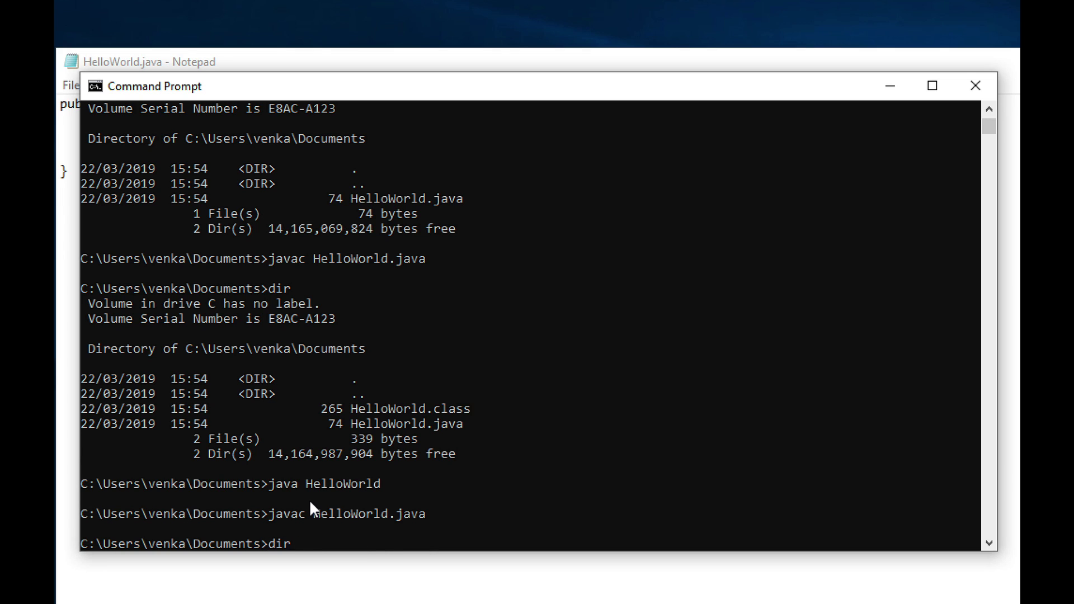
{"action": "key", "text": "Down"}
{"action": "key", "text": "Down"}
{"action": "key", "text": "Down"}
{"action": "key", "text": "Down"}
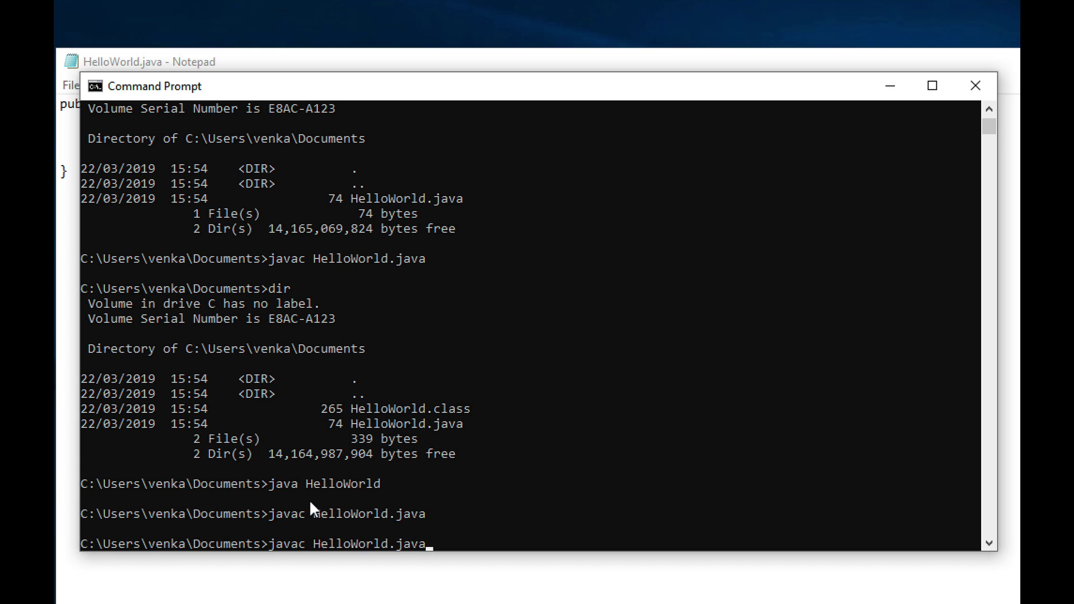
{"action": "key", "text": "Up"}
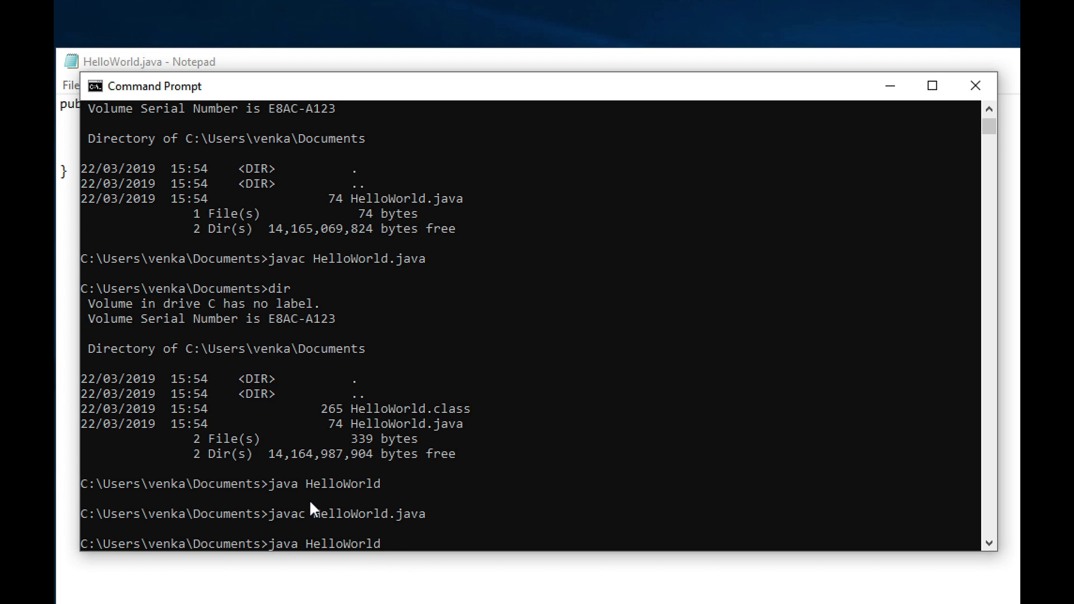
{"action": "key", "text": "Return"}
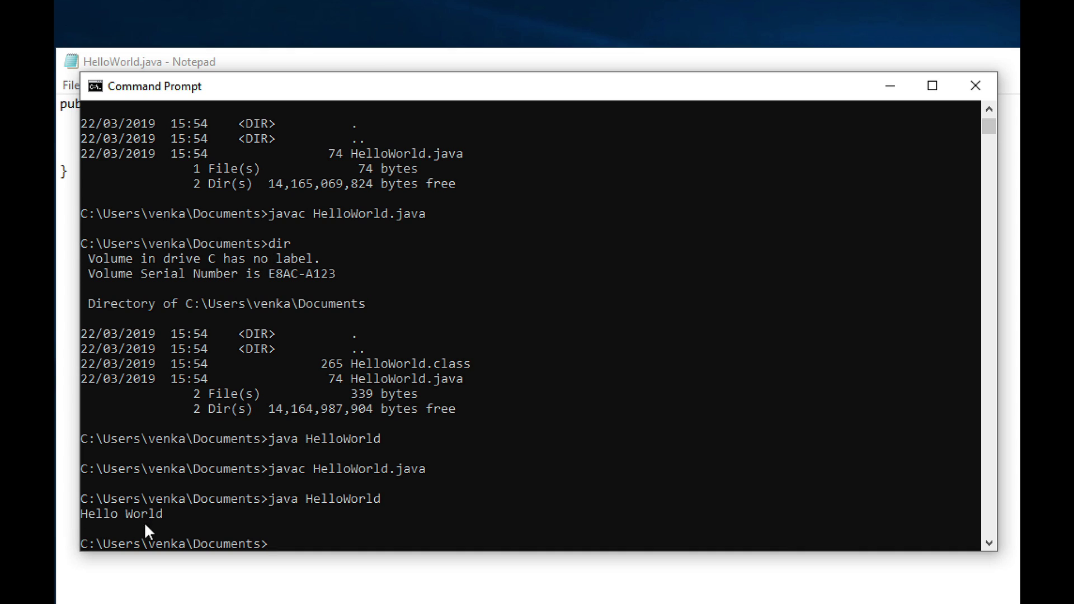
{"action": "key", "text": "alt+Tab"}
Delete the println statement, then undo to restore it
{"action": "left_click", "coordinate": [260, 136]}
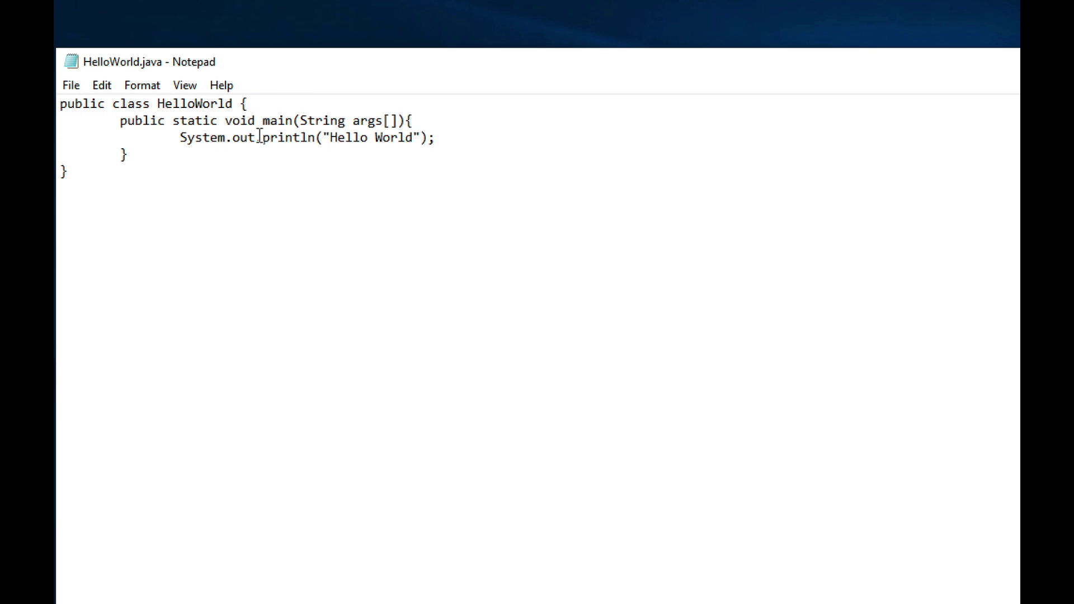
{"action": "left_click_drag", "start_coordinate": [179, 137], "coordinate": [294, 141]}
{"action": "key", "text": "Delete"}
{"action": "key", "text": "ctrl+z"}
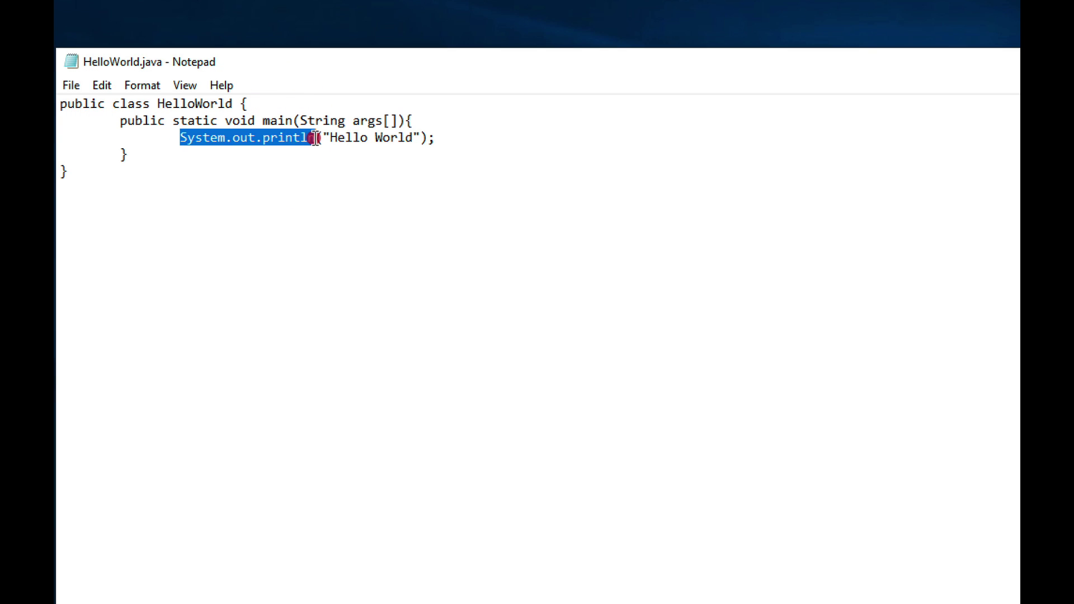
{"action": "left_click", "coordinate": [441, 142]}
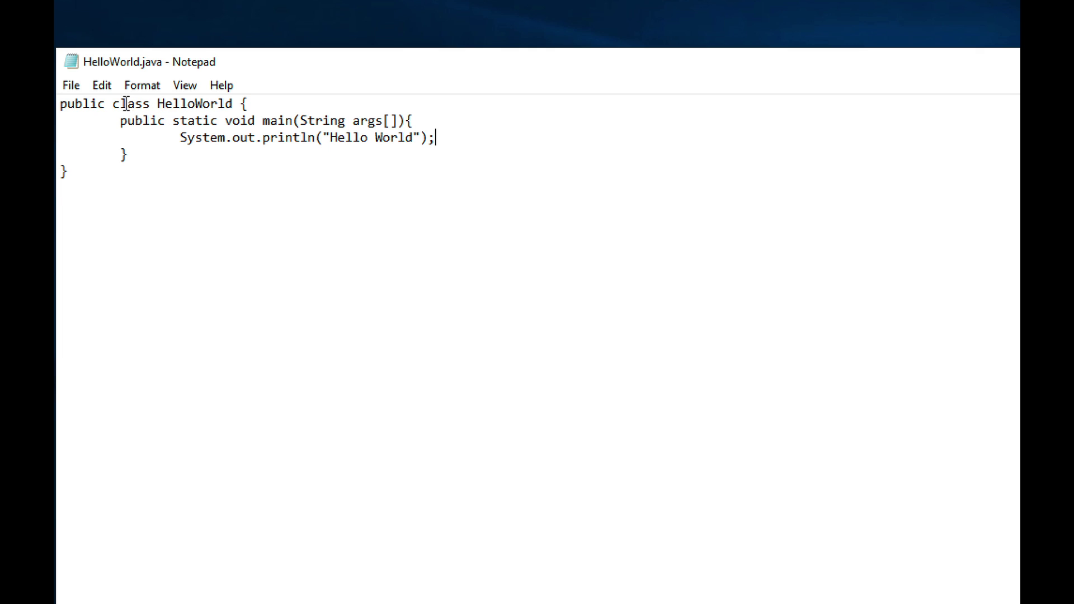
Change 'public' to 'Public' on the class declaration line and save HelloWorld.java
{"action": "left_click", "coordinate": [67, 101]}
{"action": "key", "text": "BackSpace"}
{"action": "type", "text": "P"}
{"action": "left_click", "coordinate": [71, 85]}
{"action": "left_click", "coordinate": [81, 148]}
{"action": "key", "text": "alt+Tab"}
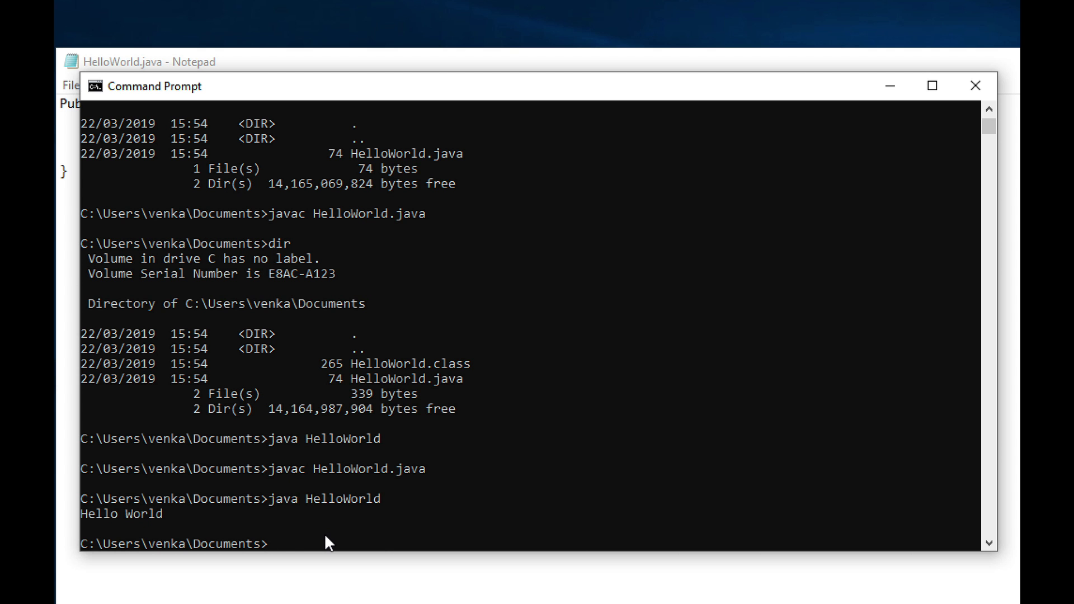
Recompile with 'javac HelloWorld.java', getting 'class, interface, or enum expected' at the Public line
{"action": "key", "text": "Up"}
{"action": "key", "text": "Up"}
{"action": "key", "text": "Up"}
{"action": "key", "text": "Down"}
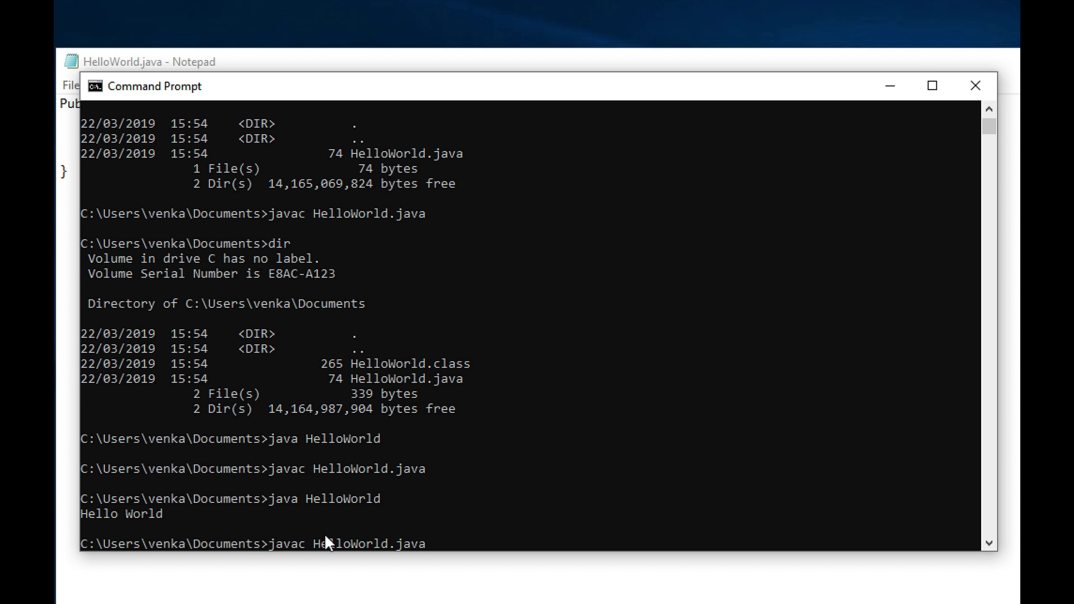
{"action": "key", "text": "Return"}
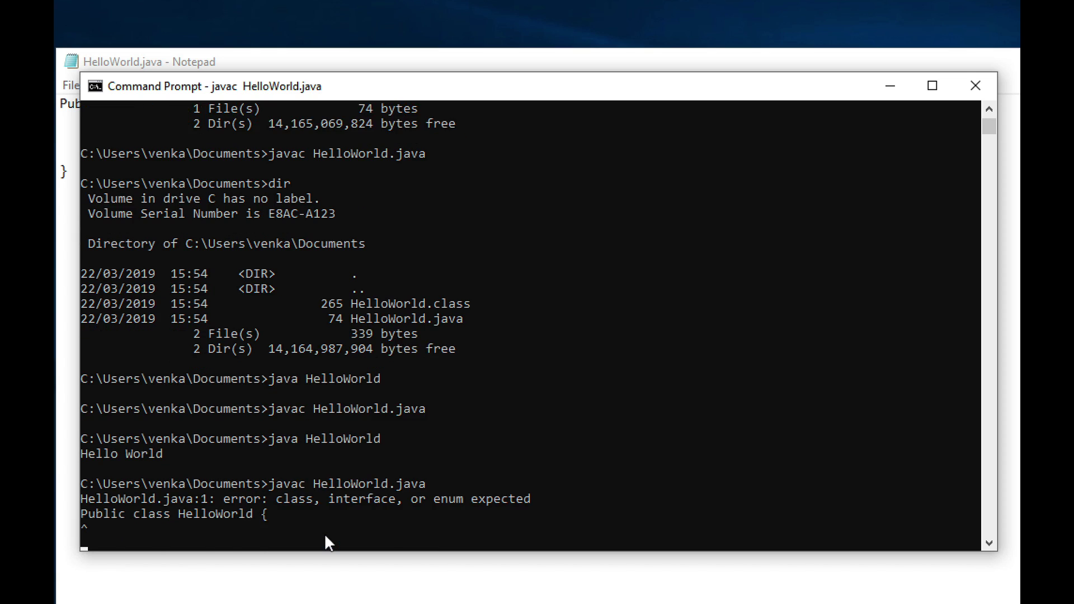